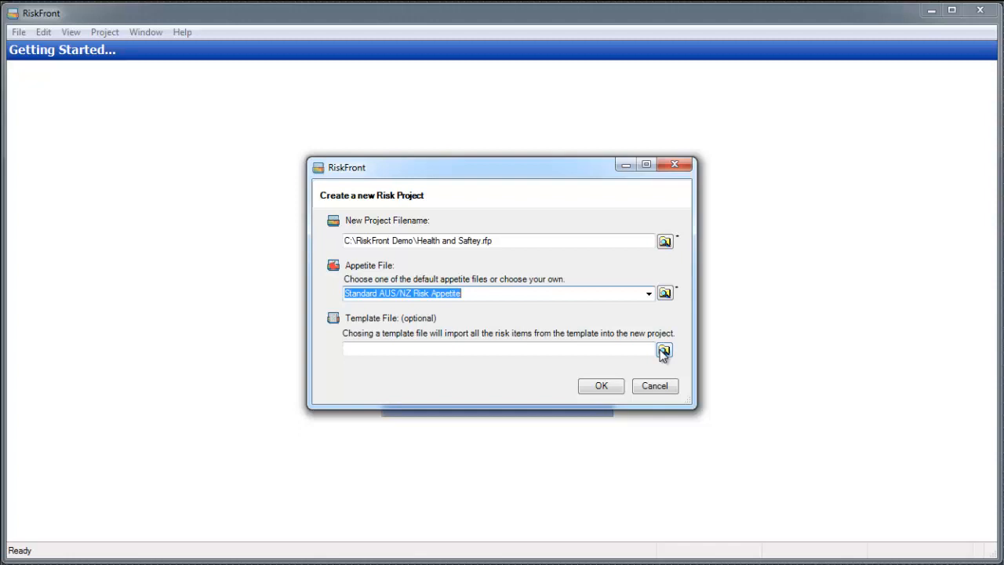
Choose OHS.rft from the RiskFront Demo folder as the template file and create the new risk project
left_click(664, 351)
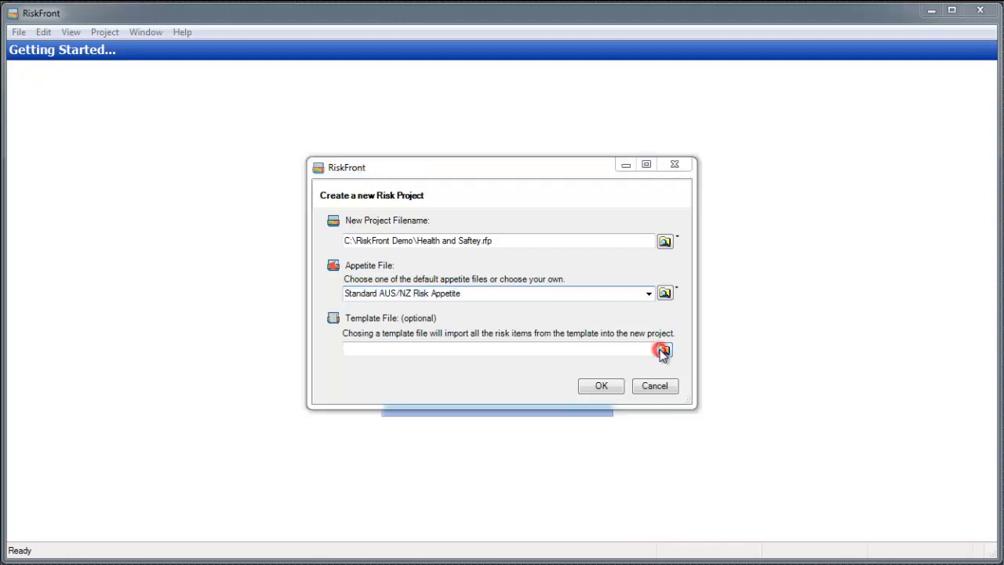
left_click(463, 268)
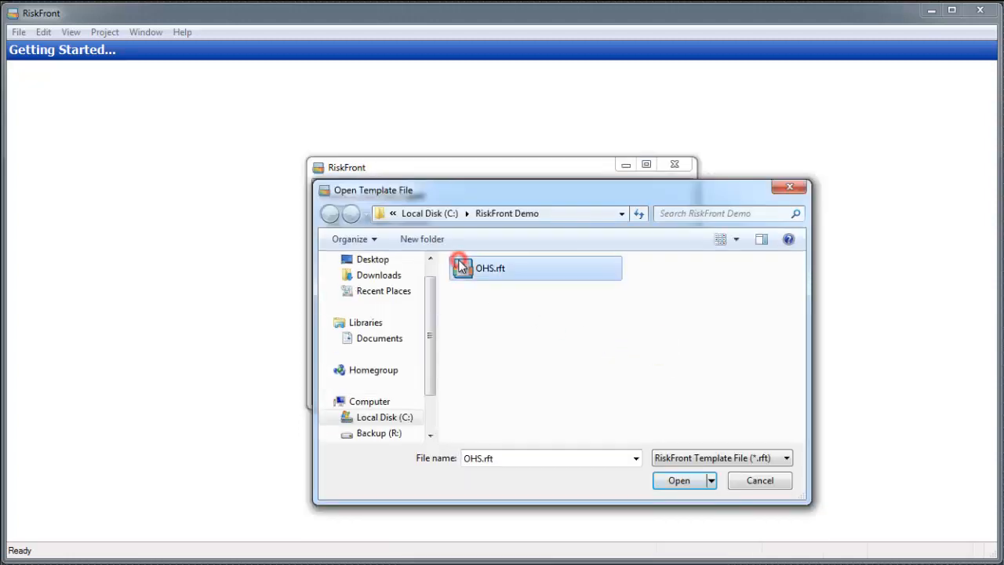
left_click(664, 480)
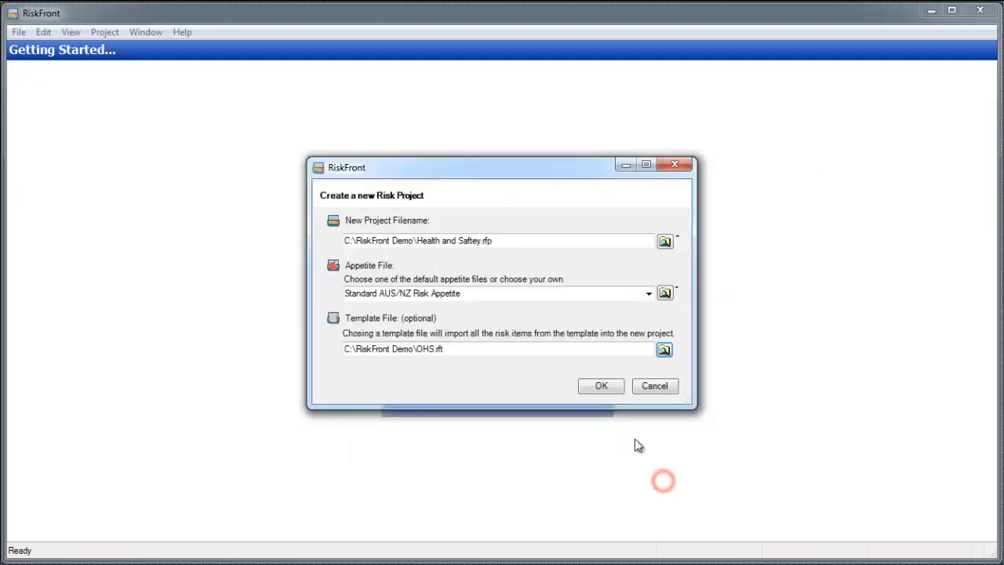
left_click(601, 386)
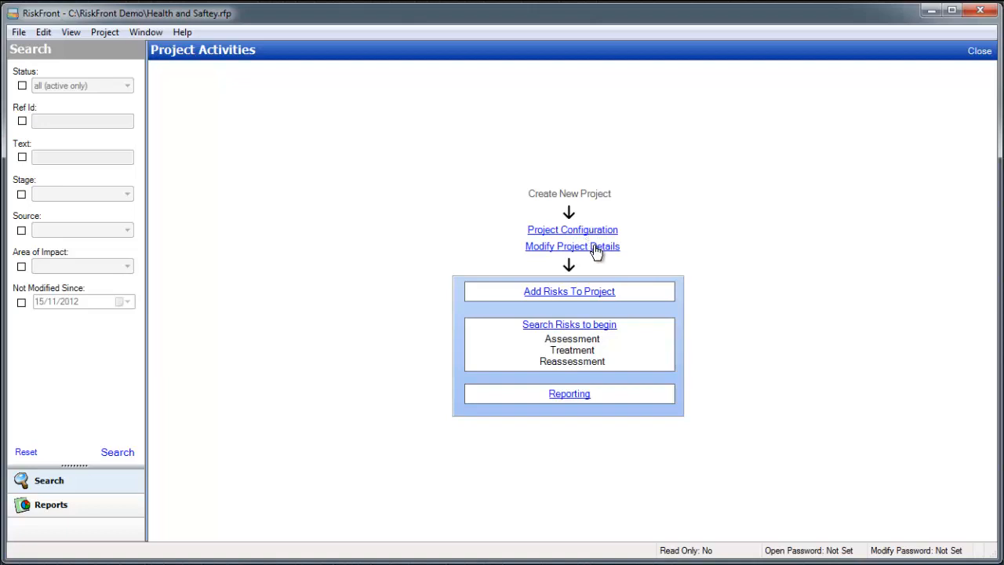
Name the project "Socket Software OH&S" and summarize it as "Assessment of potential hazards and risks for staff working at Socket Software head office."
left_click(593, 247)
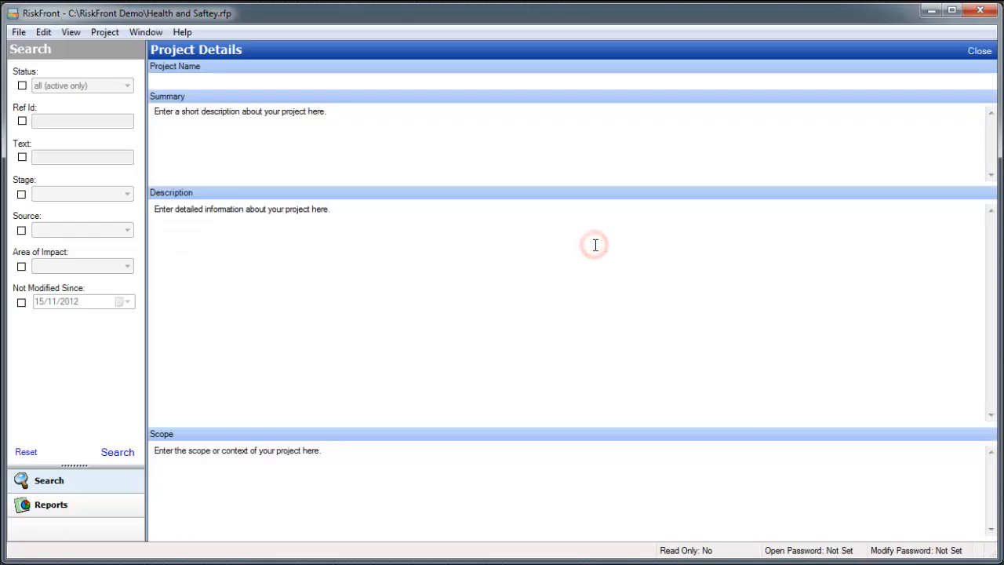
left_click(392, 81)
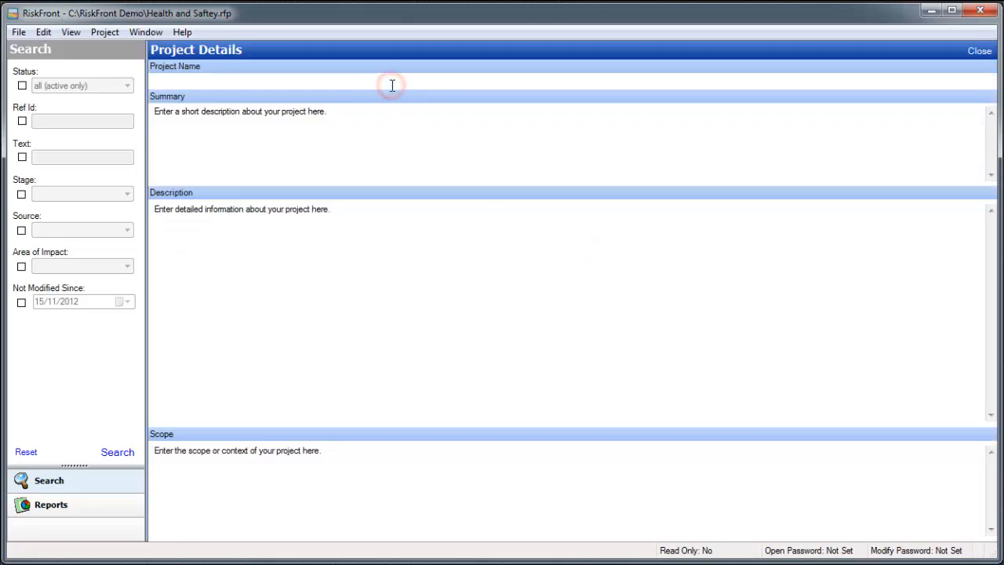
type("Socket Software OH&S")
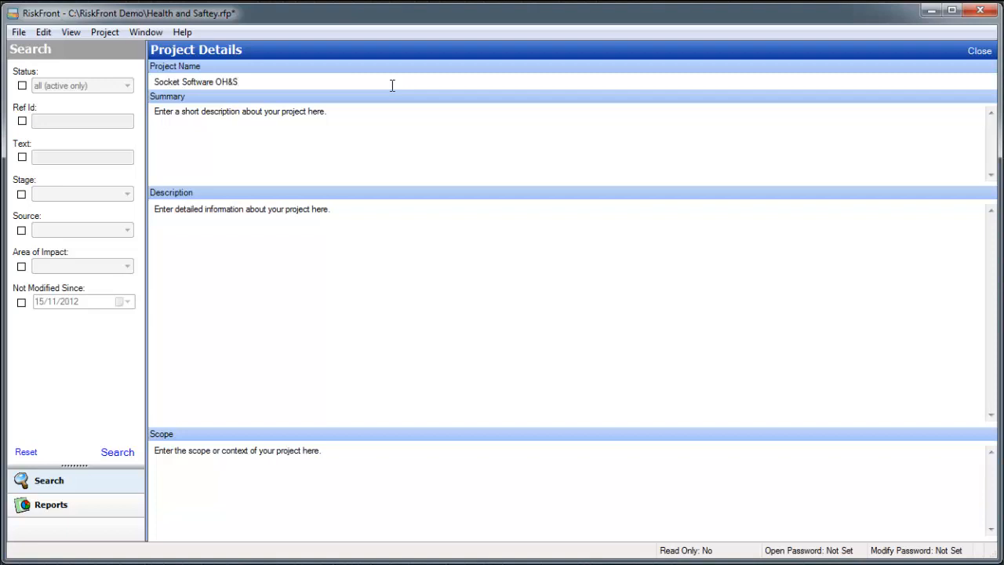
left_click(403, 127)
type("Assessment of potential hazards and risks for staff working at Socket Software head office.")
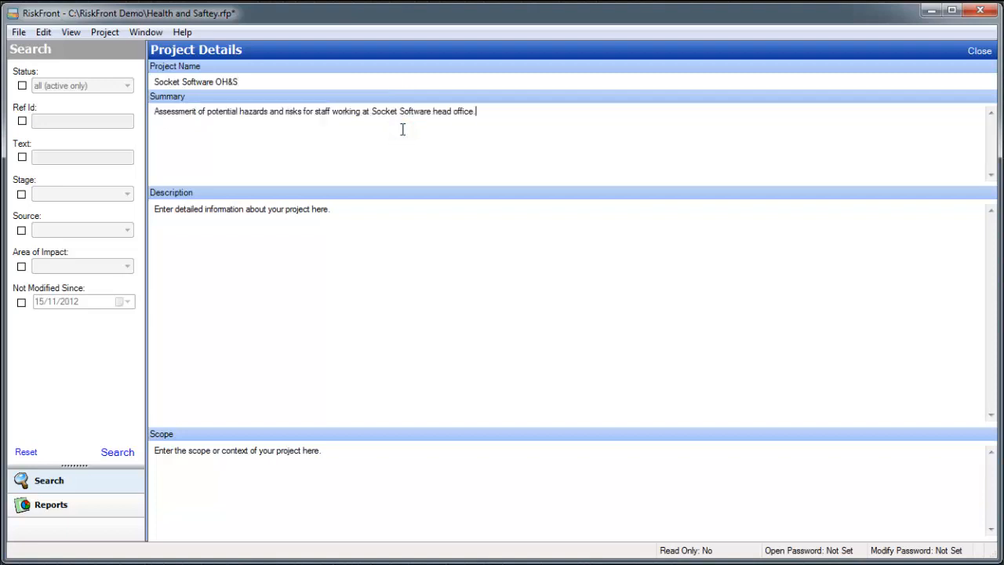
Describe the Brisbane office areas and hazard-identification activities, and scope the project to November 2012 staff levels without 2013 expansion plans
left_click(399, 279)
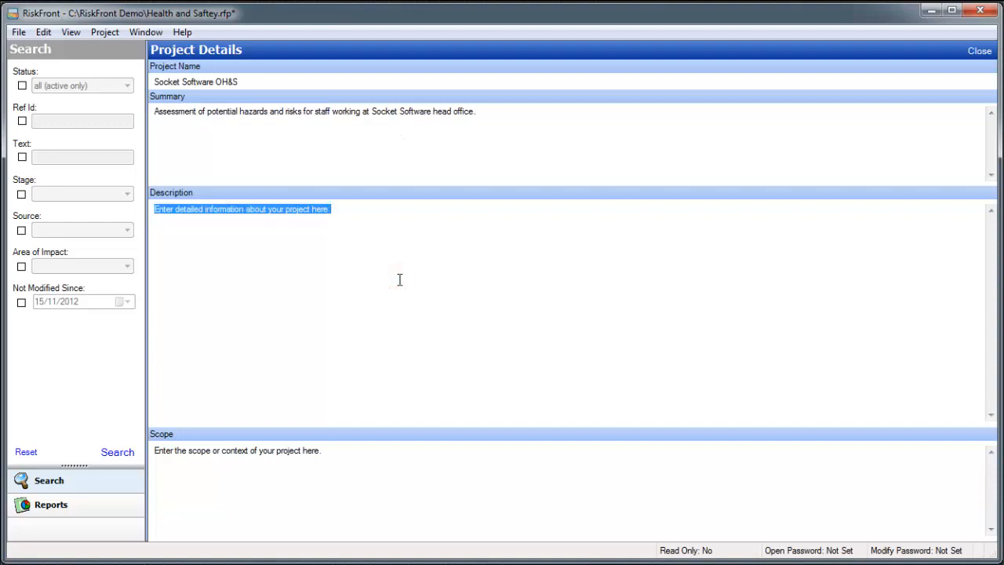
type("Office areas are spread across multiple sites in Brisbane. Office, kitchen and shared parking areas have been evaluated by an independent assessor. Minimal risks highlighted beyond generic occupational health and safety concerns, but there were some specific to the profession and the business.<br/><br/>  To identify the hazards the following activities were performed:<br/><br/>  + Reviewed computer equipment and electrical appliances in the office and kitchen areas<br/> + Assessed on street parking situated in front of office complex<br/> + Talked to staff who worked in the office regarding company policies and safety guidelines<br/> + Reviewed the accident book to understand what has previously resulted in incidents<br/> + Evaluated off site backup strategy for data<br/> + Yearly electrical testing")
left_click(374, 502)
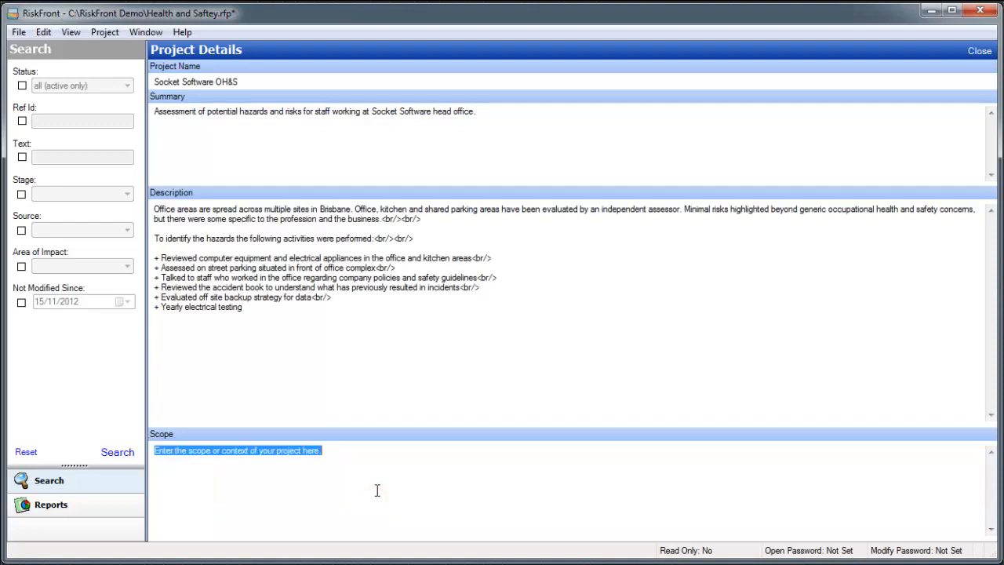
type("Evaluated based on current staff levels as of November 2012.<br/> Does not consider plans for expansion into 2013")
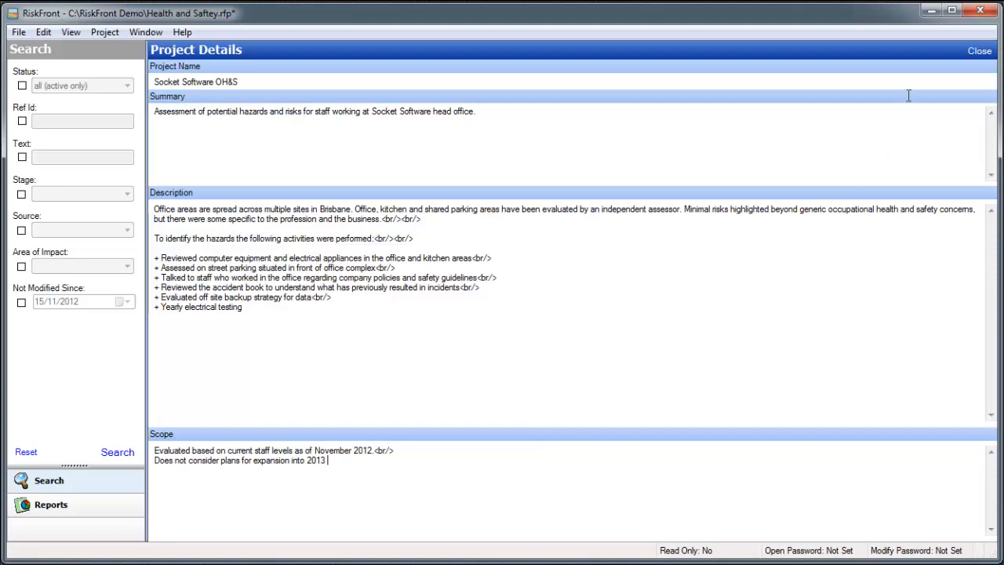
left_click(971, 53)
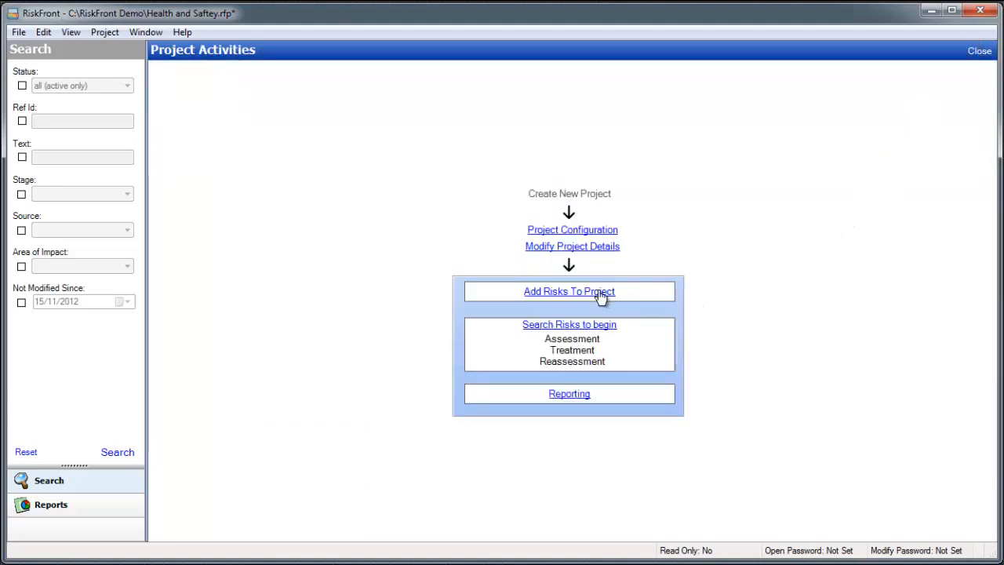
Enter a new risk item with Ref Id NEW1, stage Work, source Office, impact area Staff Safety and text "Back Strains"
left_click(571, 293)
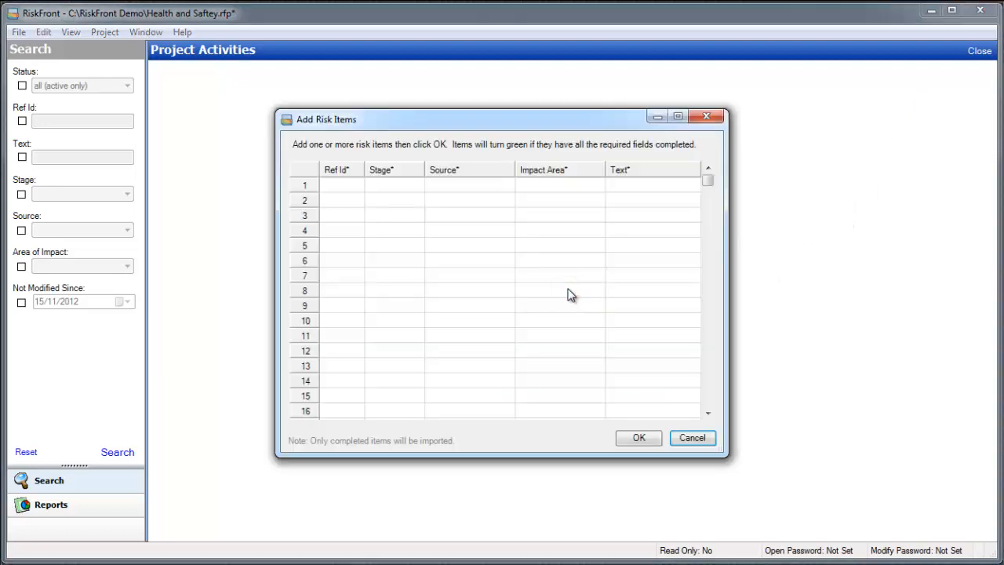
left_click(341, 187)
type("NEW1")
key("Tab")
type("Work")
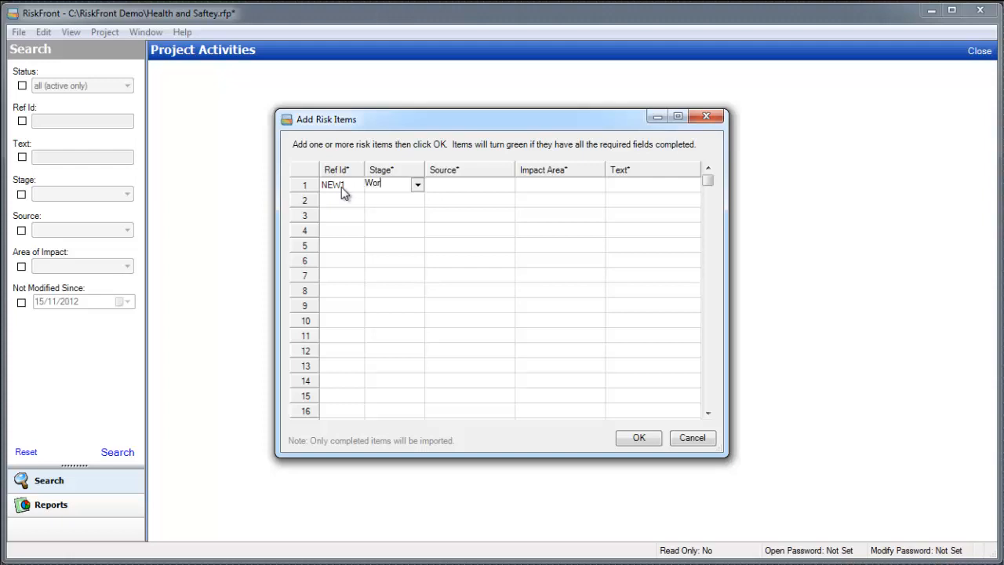
key("Tab")
type("Office")
key("Tab")
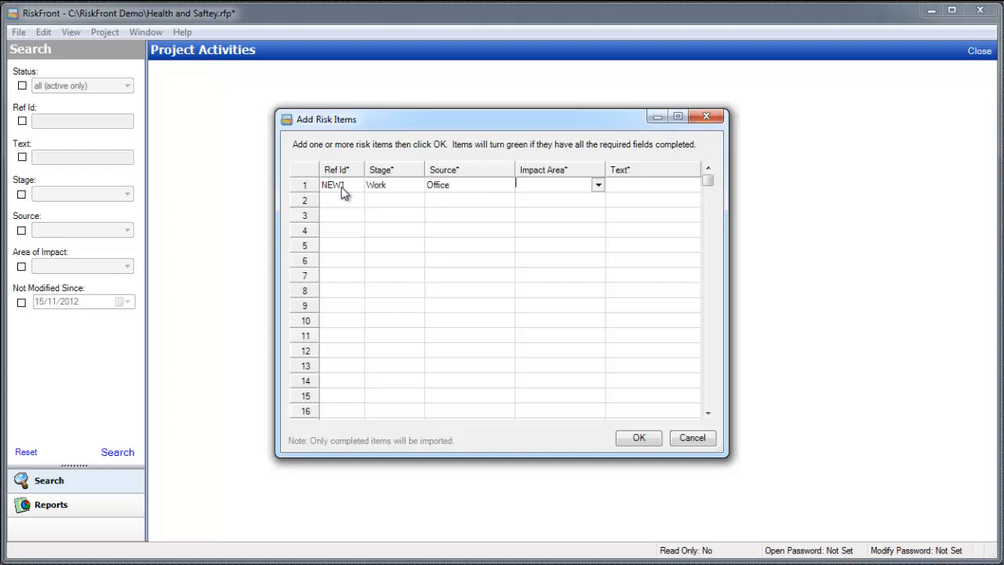
type("Sa")
key("BackSpace")
type("taff Safety")
key("Tab")
type("Back Strains")
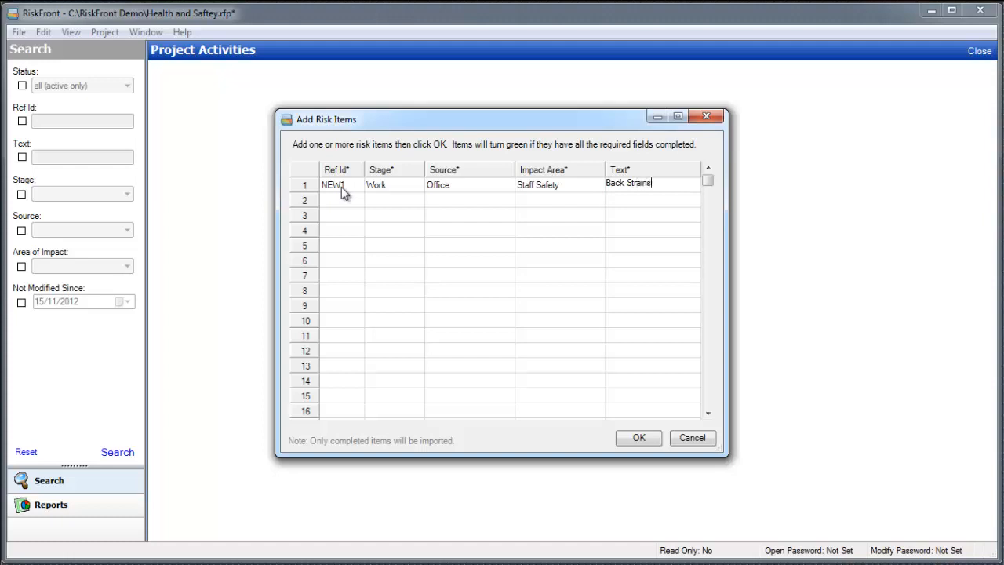
key("Tab")
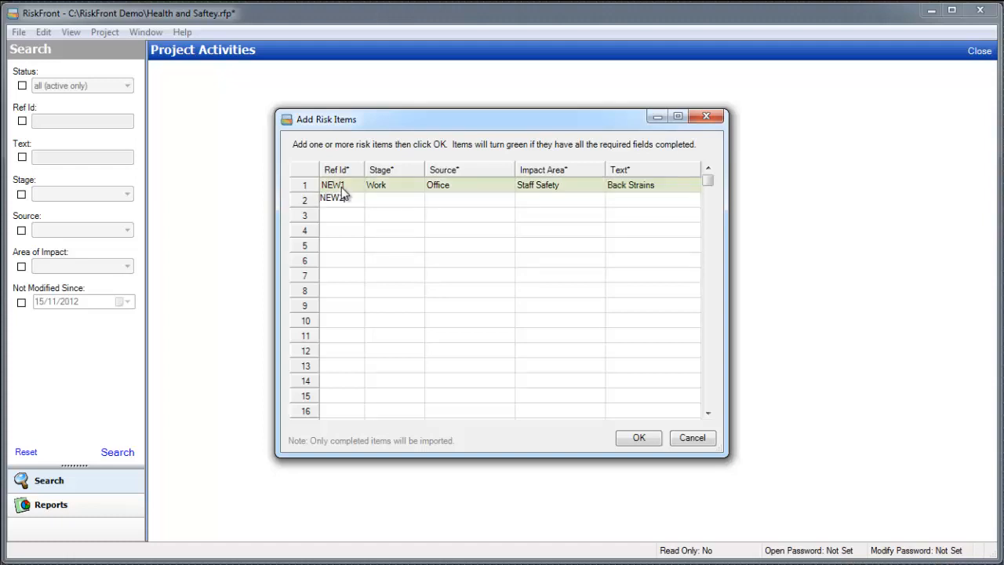
Enter a second risk item NEW2 with stage Work, source Office, impact area Staff Safety and text "RSI", and save both items
key("Tab")
type("Work")
key("Tab")
type("Office")
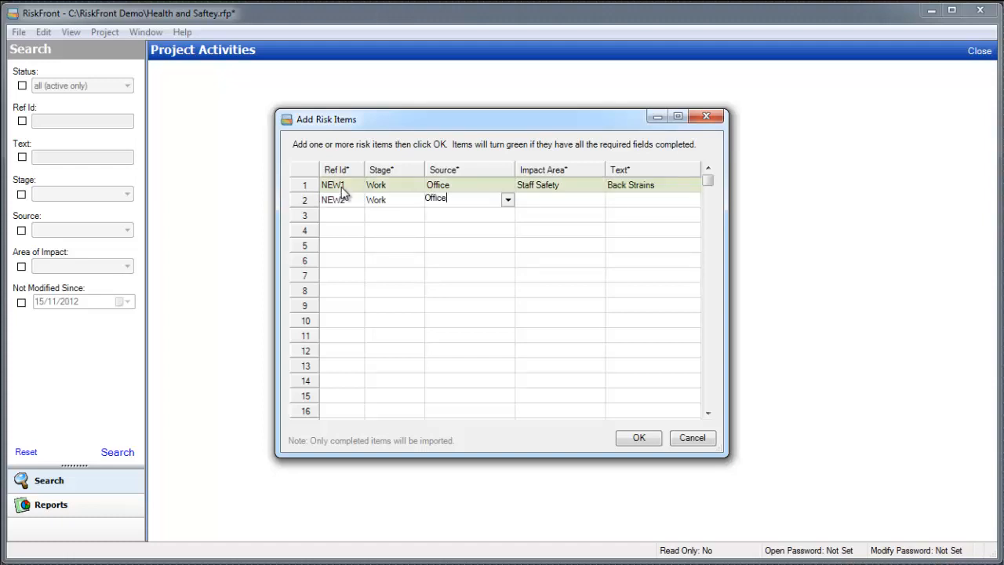
key("Tab")
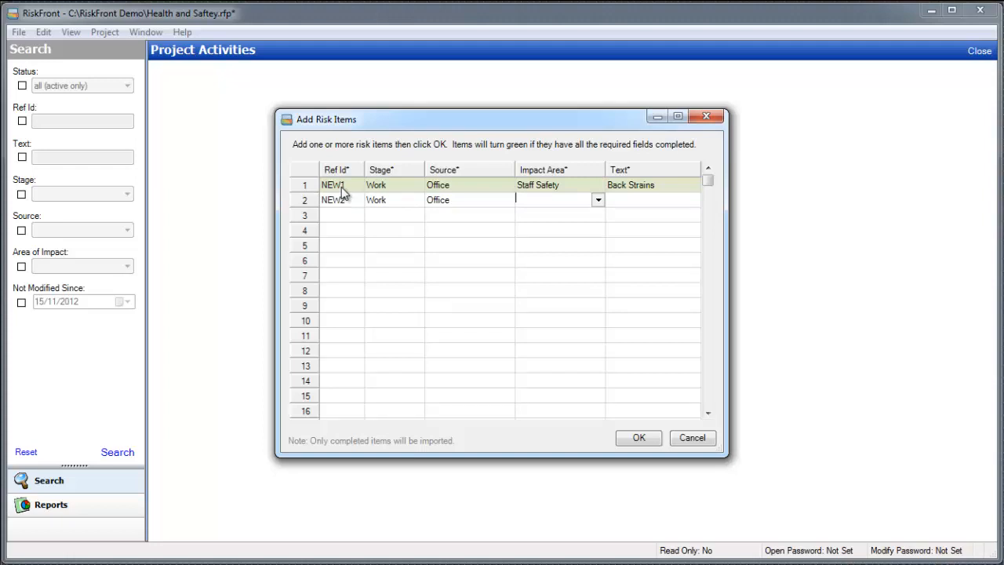
type("Staff Safety")
key("Tab")
type("RSI")
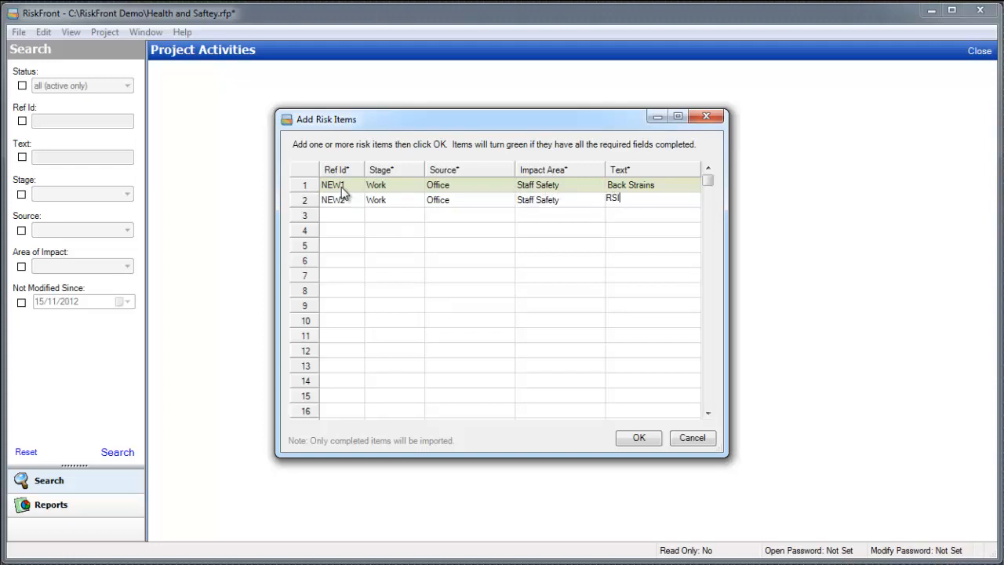
key("Tab")
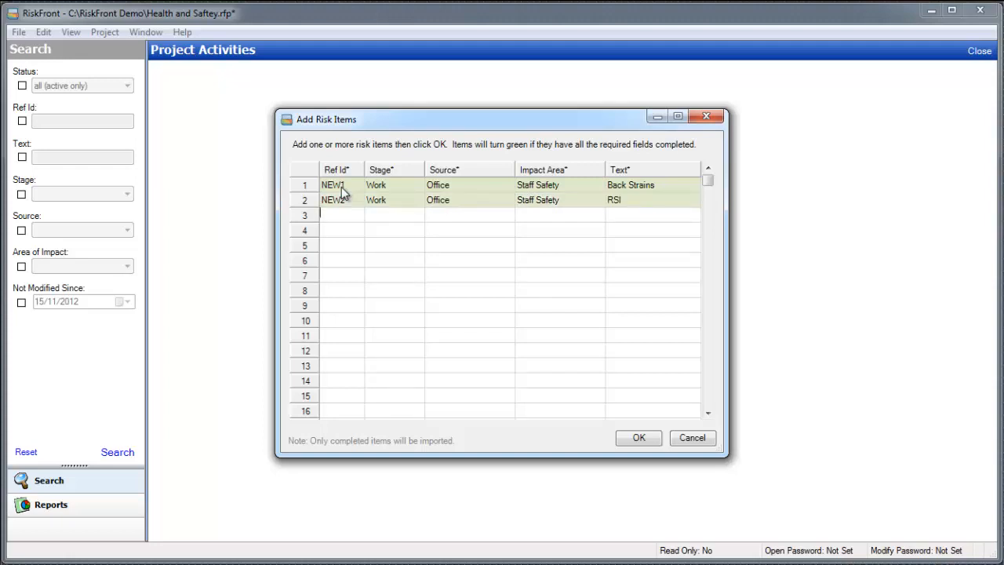
left_click(627, 438)
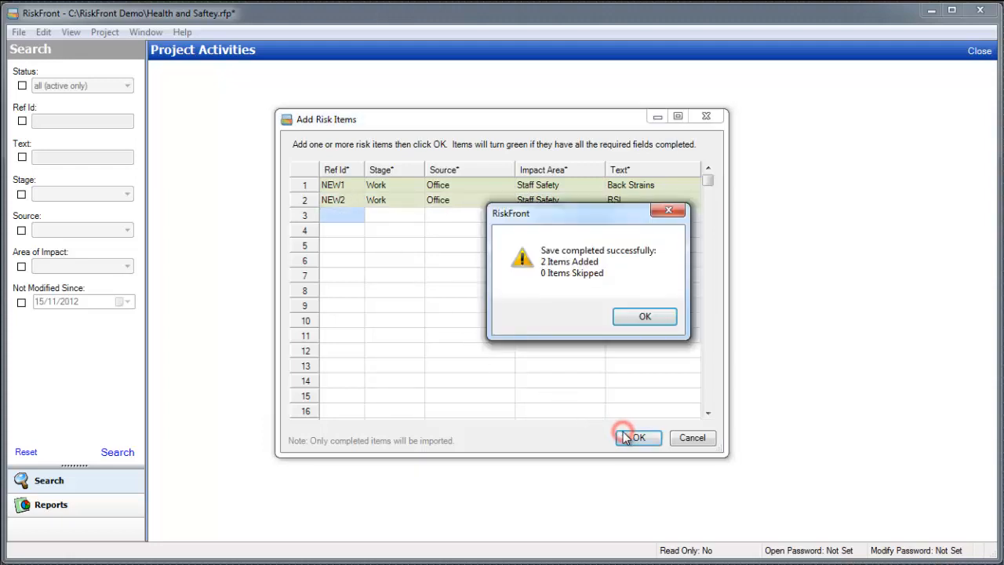
left_click(631, 323)
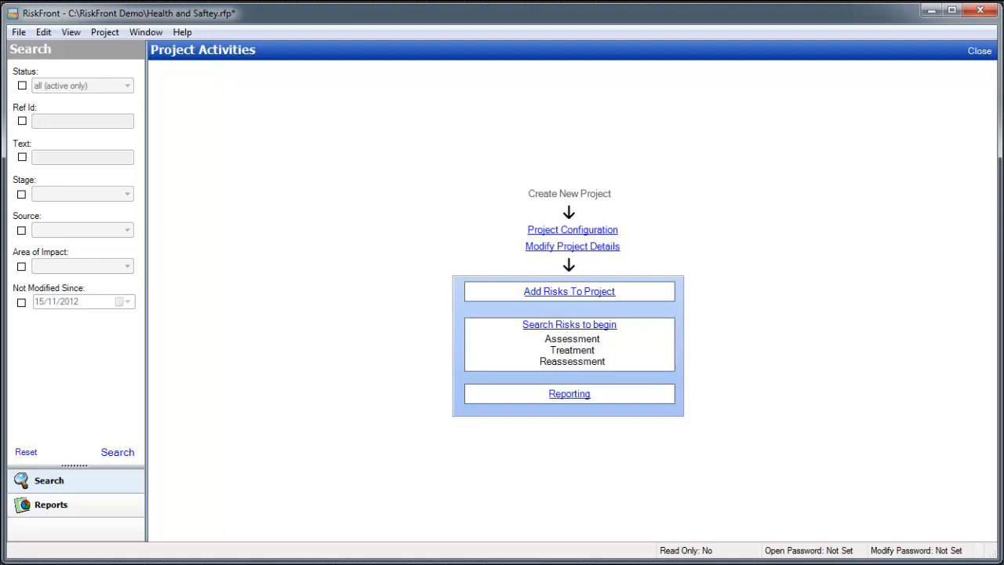
List all the project's risks down to the last entries, and filter them by the Ref Id text NEW
left_click(118, 454)
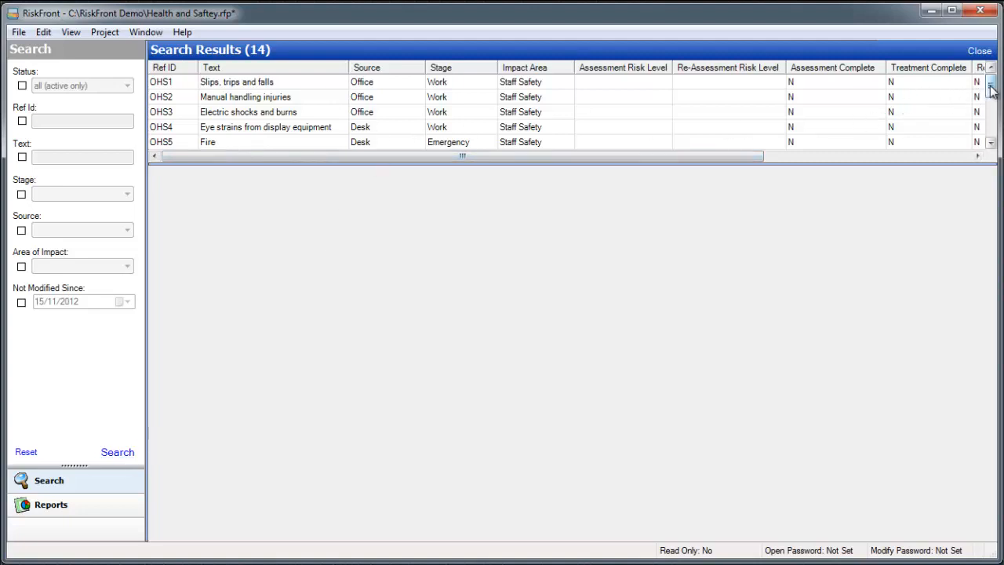
left_click_drag(990, 88, 990, 135)
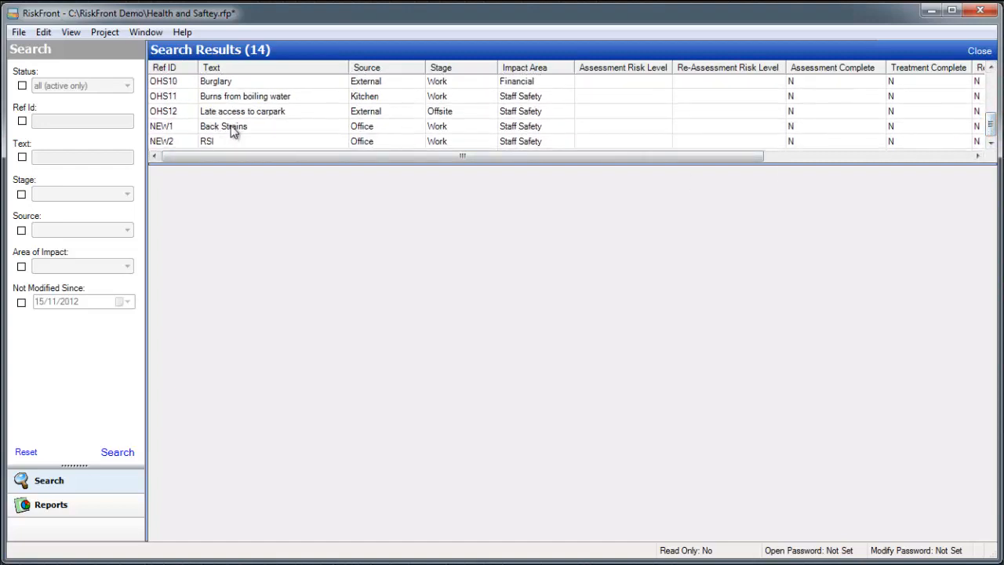
left_click(22, 120)
left_click(40, 119)
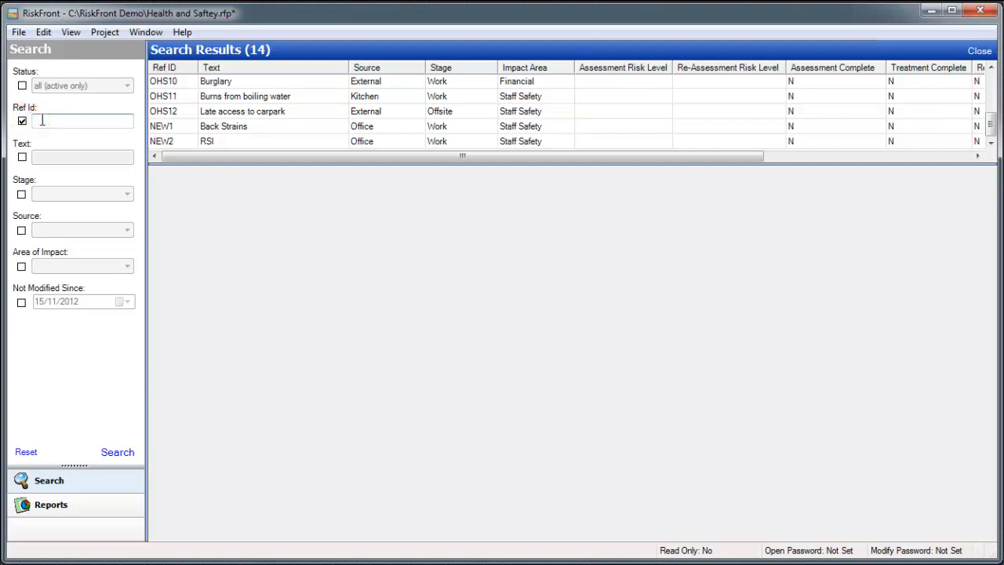
type("NEW")
left_click(117, 453)
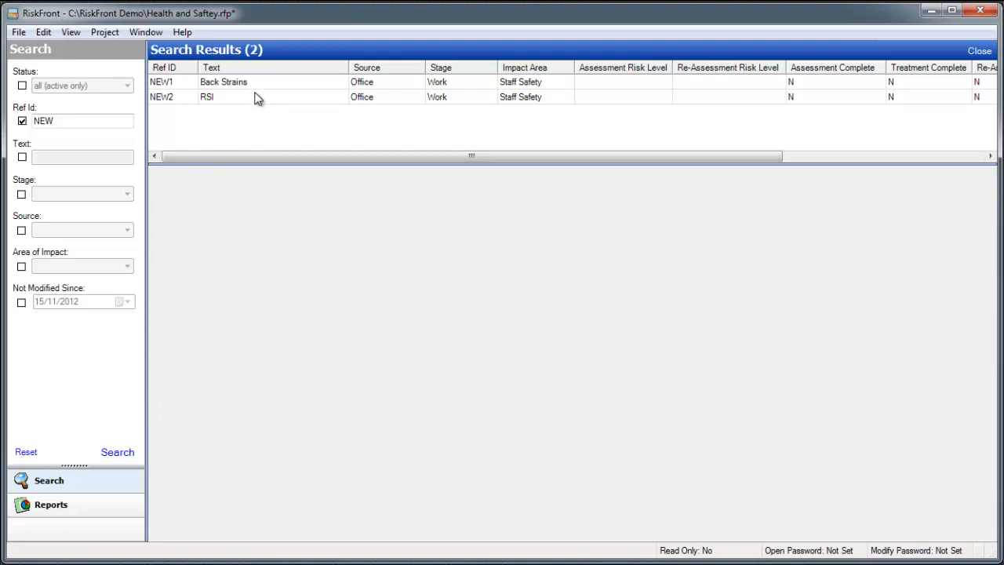
Assess the RSI risk NEW2 with likelihood Unlikely and consequence Major
left_click(256, 96)
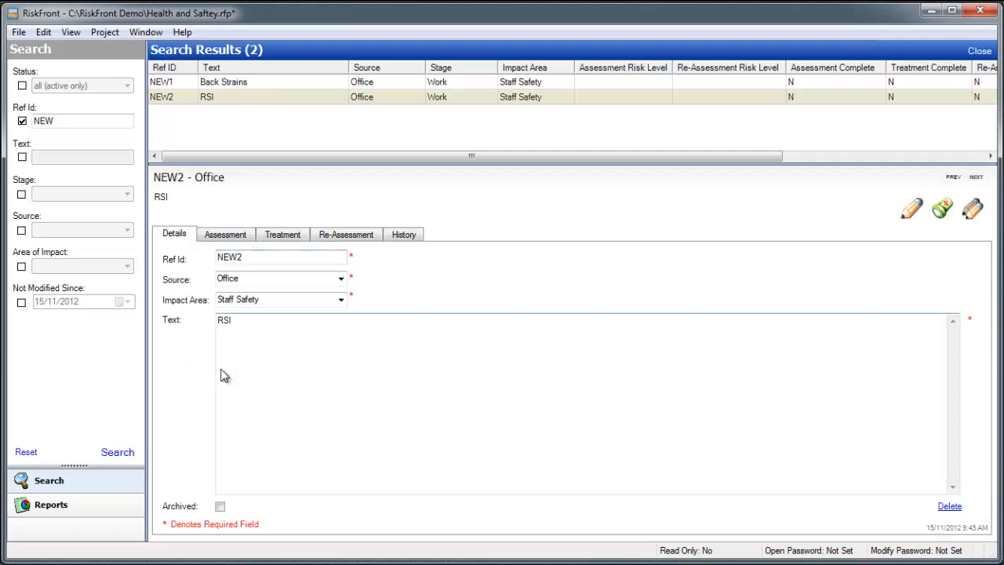
left_click(222, 236)
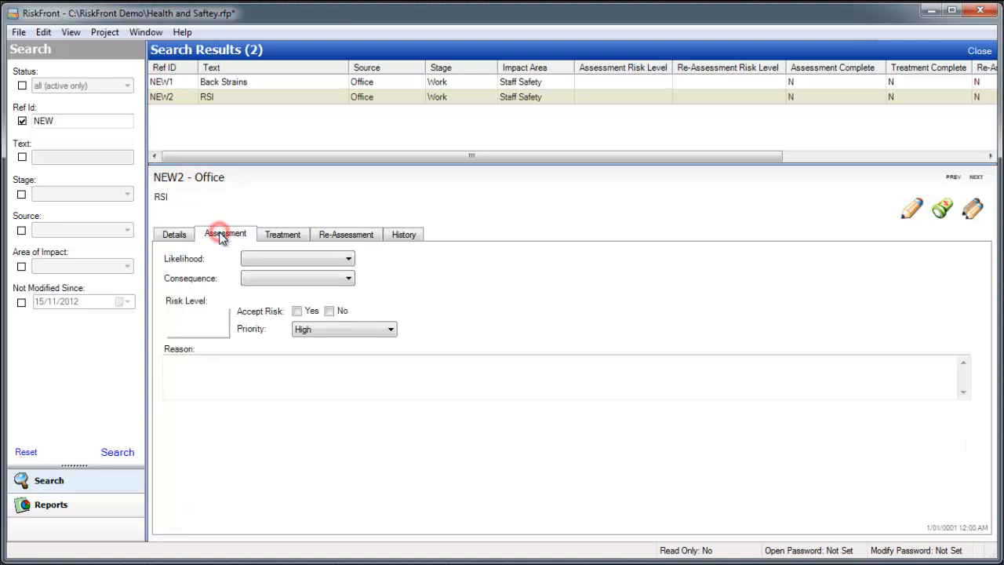
left_click(287, 257)
left_click(279, 291)
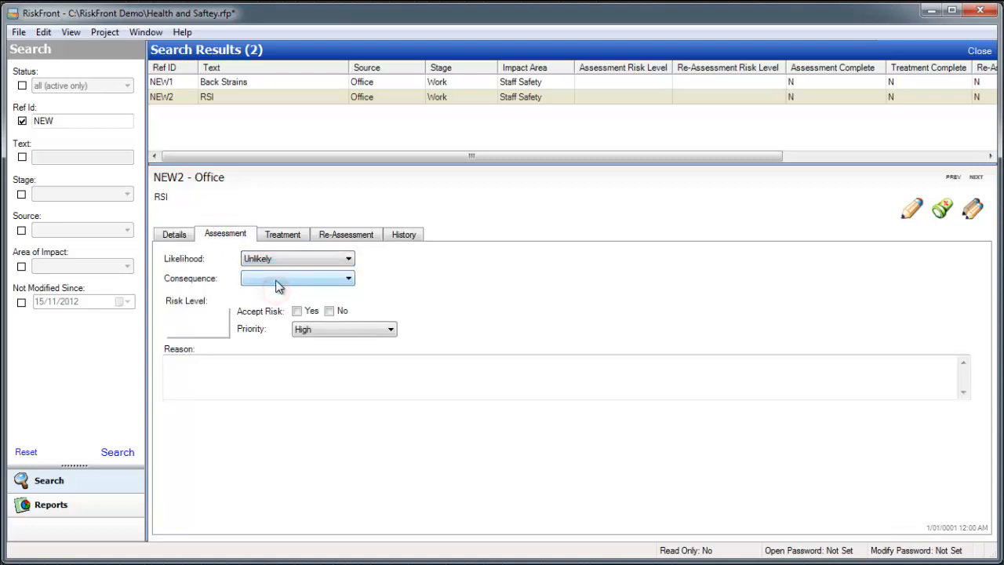
left_click(276, 279)
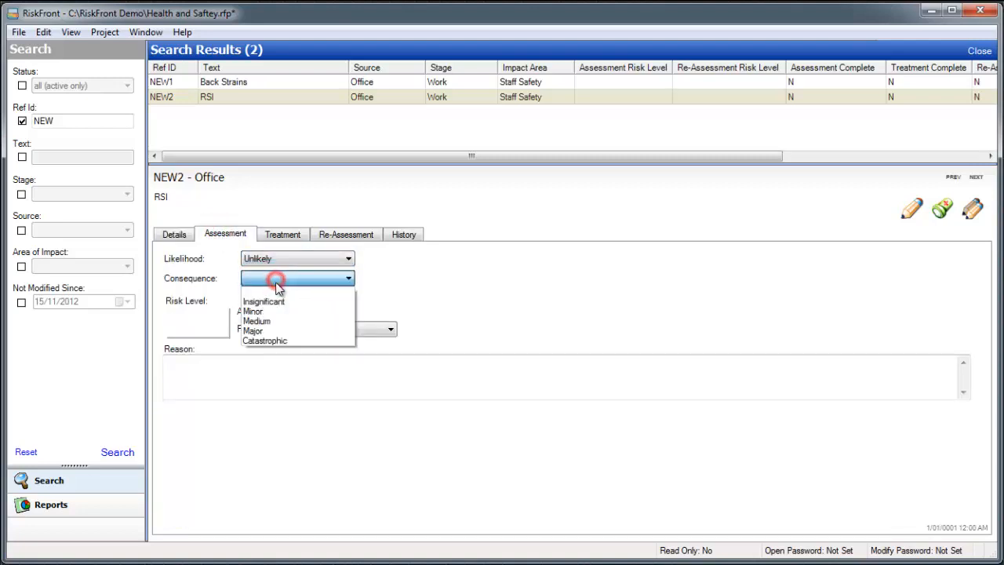
left_click(266, 330)
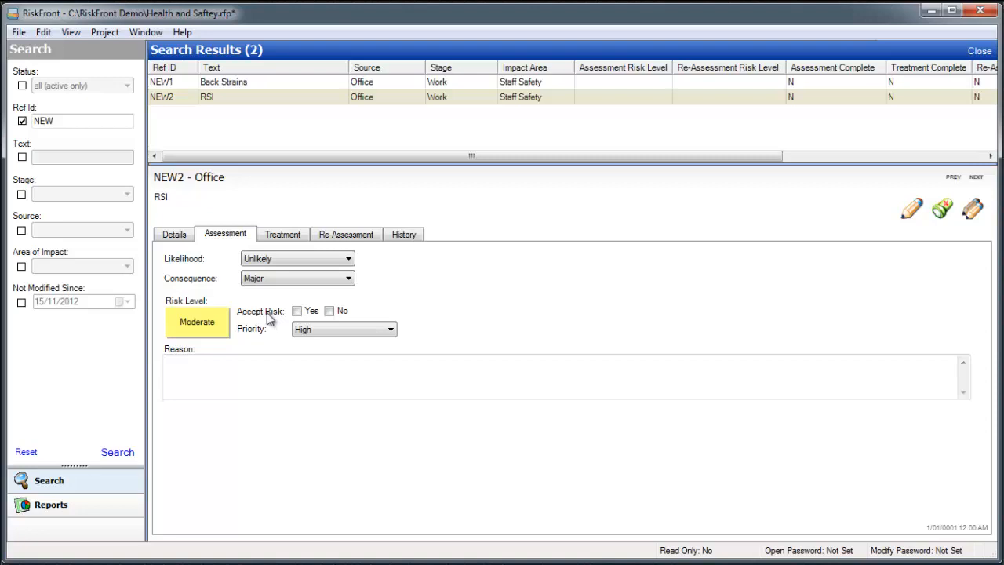
Mark the RSI risk as not accepted and enter the reason "Infrequent prior cases with documented cost to the organisation"
left_click(330, 312)
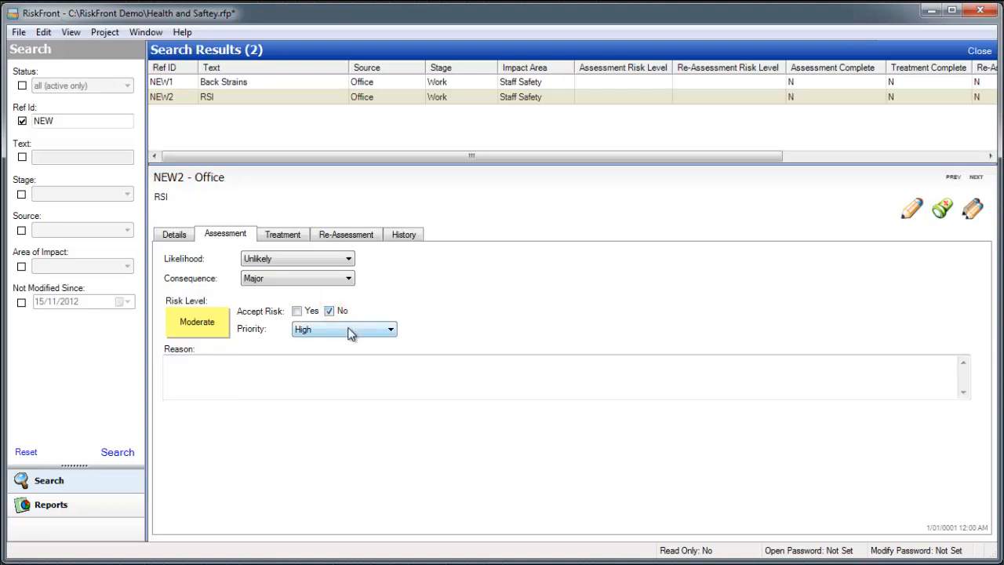
left_click(321, 365)
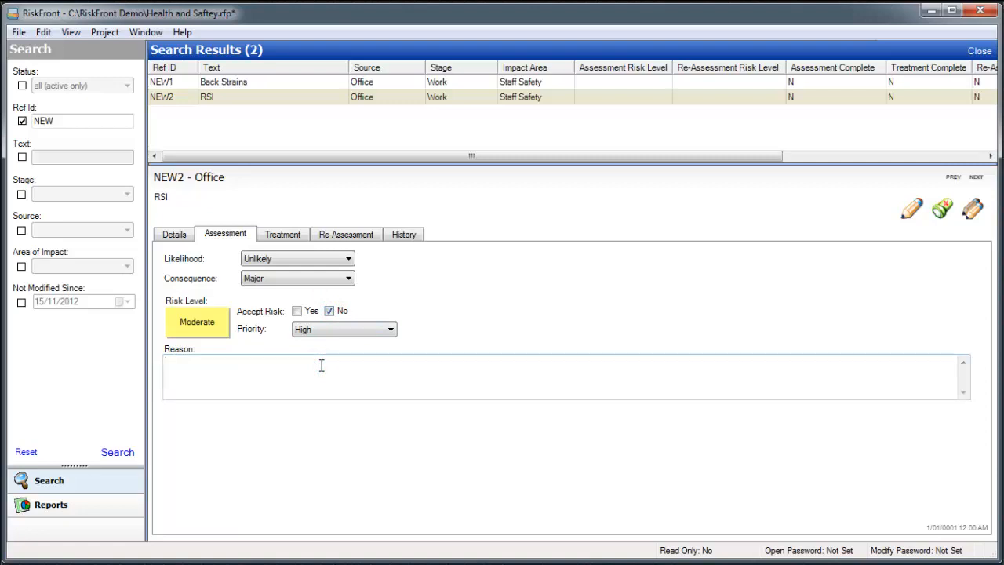
type("Infrequent prior cases with documented")
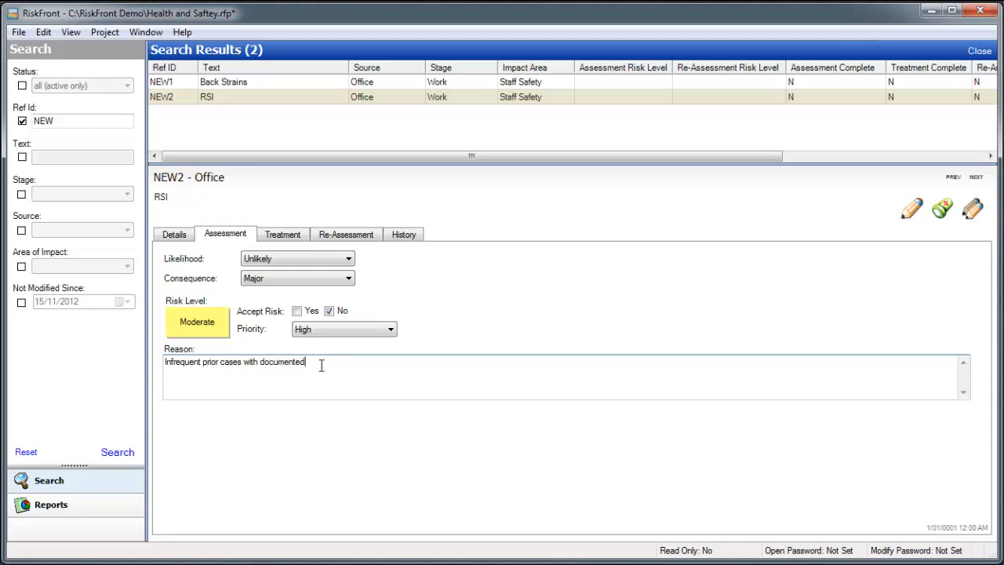
type(" cost to the organisation")
Add Staff training, Purchase additional equipment and a custom "Review of desk setup" as the RSI risk's chosen treatment options
left_click(287, 235)
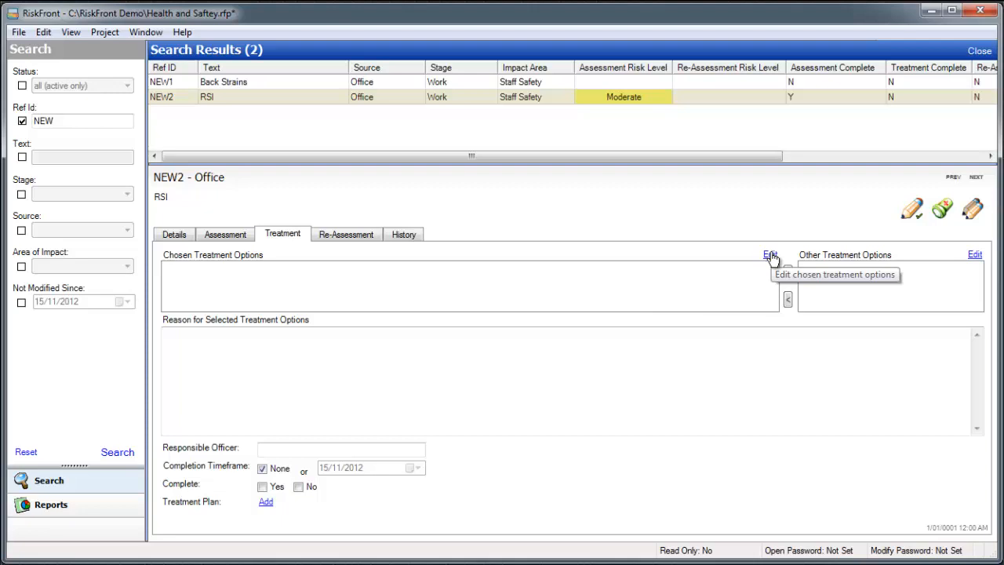
left_click(769, 255)
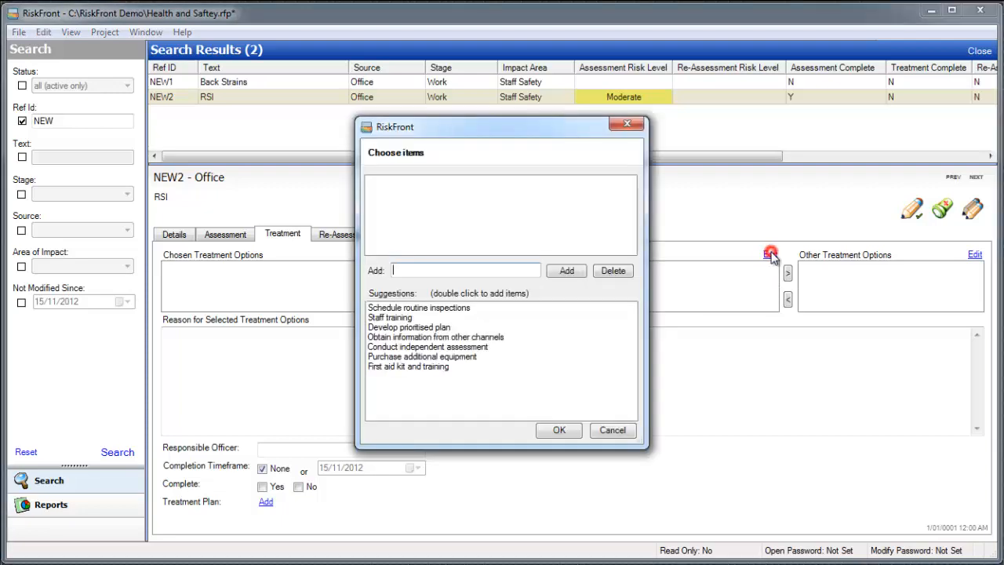
double_click(404, 318)
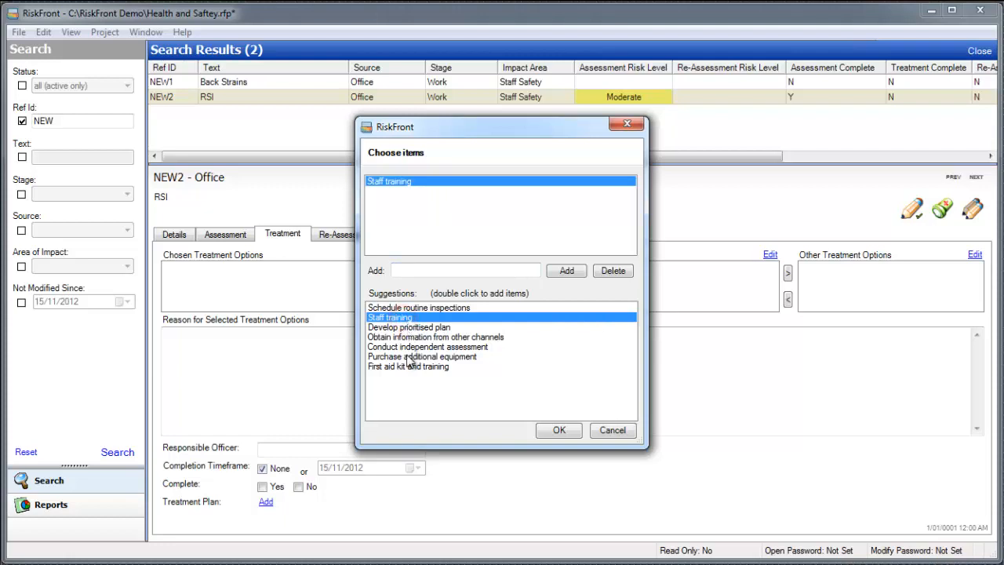
double_click(409, 357)
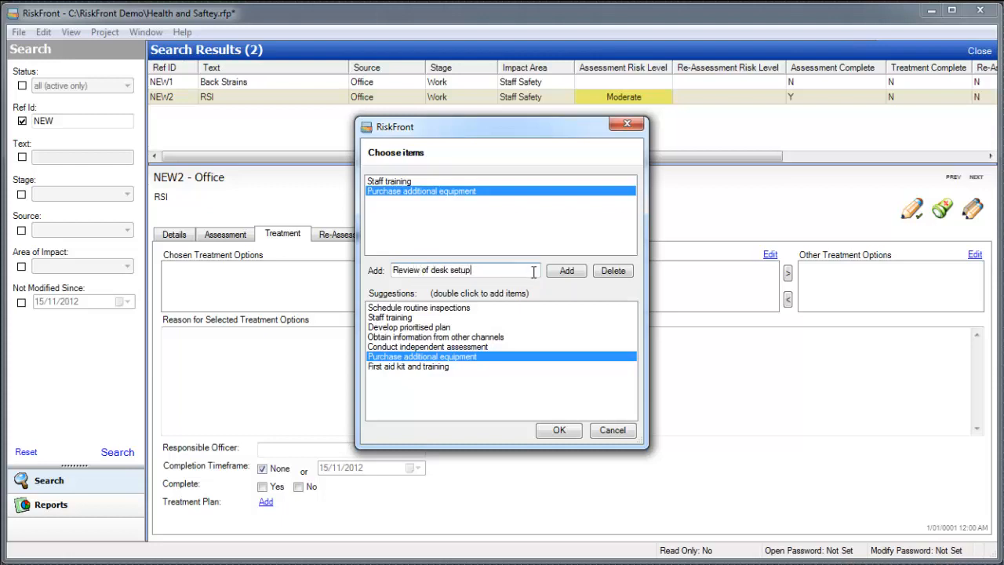
left_click(558, 272)
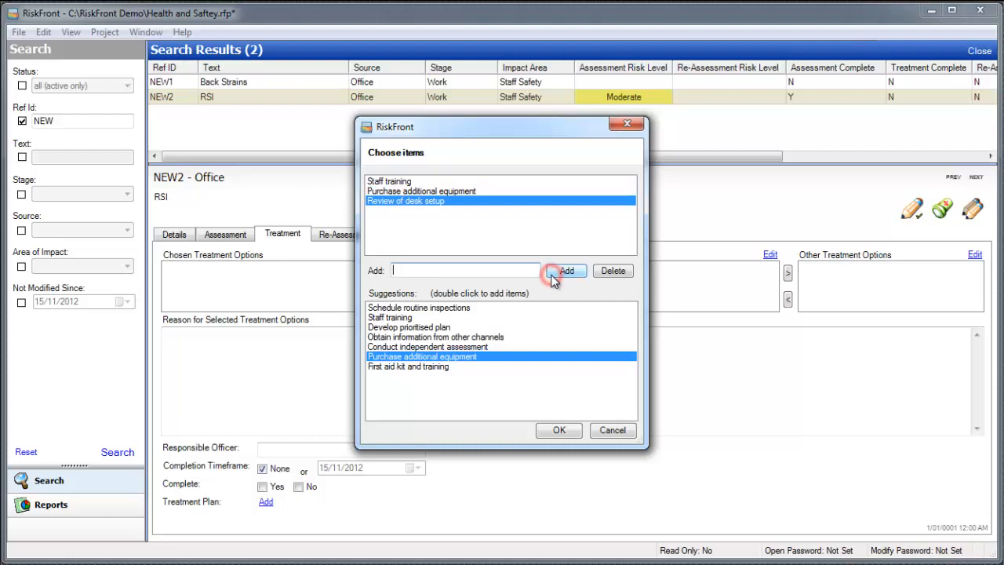
left_click(557, 430)
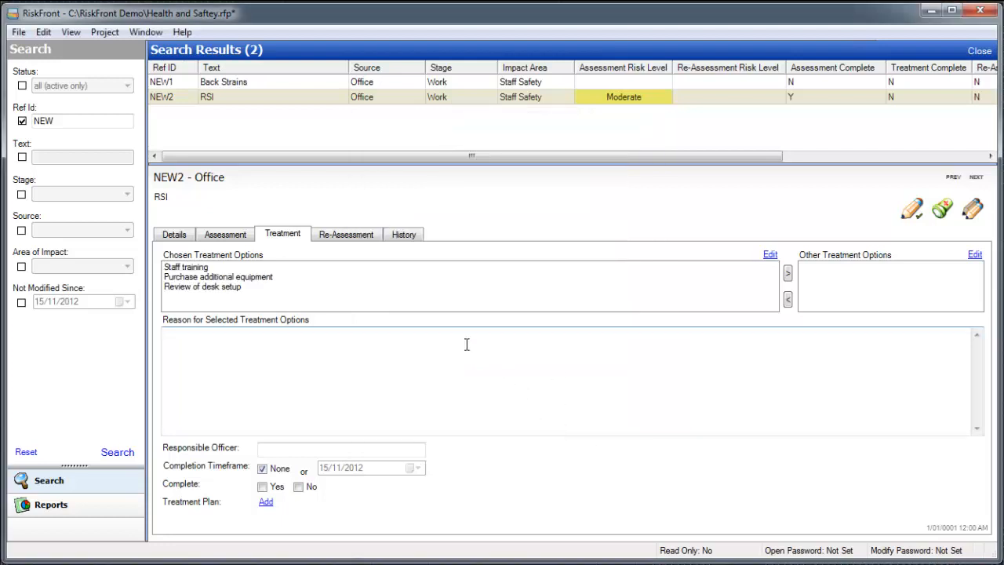
Move Staff training to the other treatment options and enter the reason "Evaluated various options after lengthy discussion with safety officers"
left_click(204, 268)
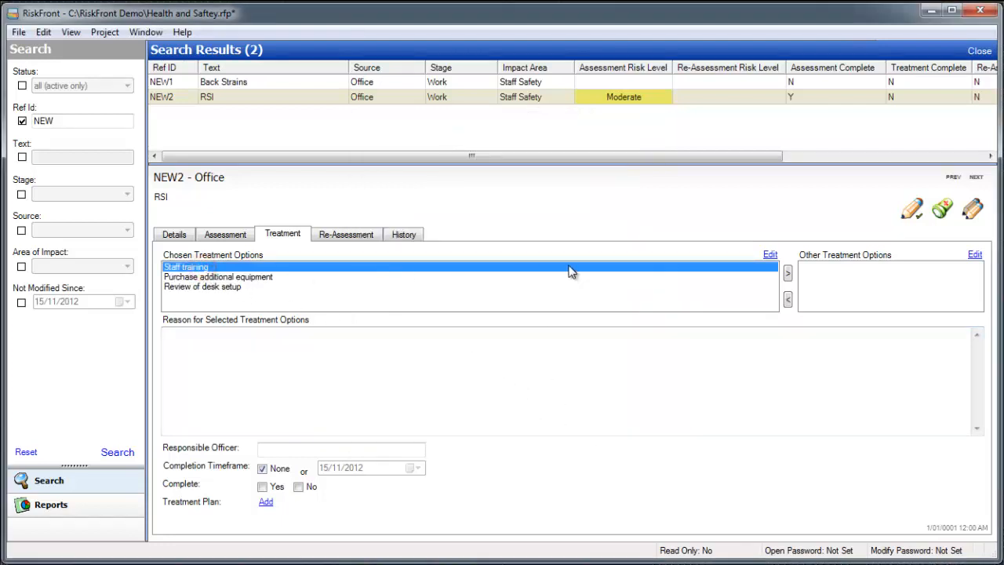
left_click(787, 272)
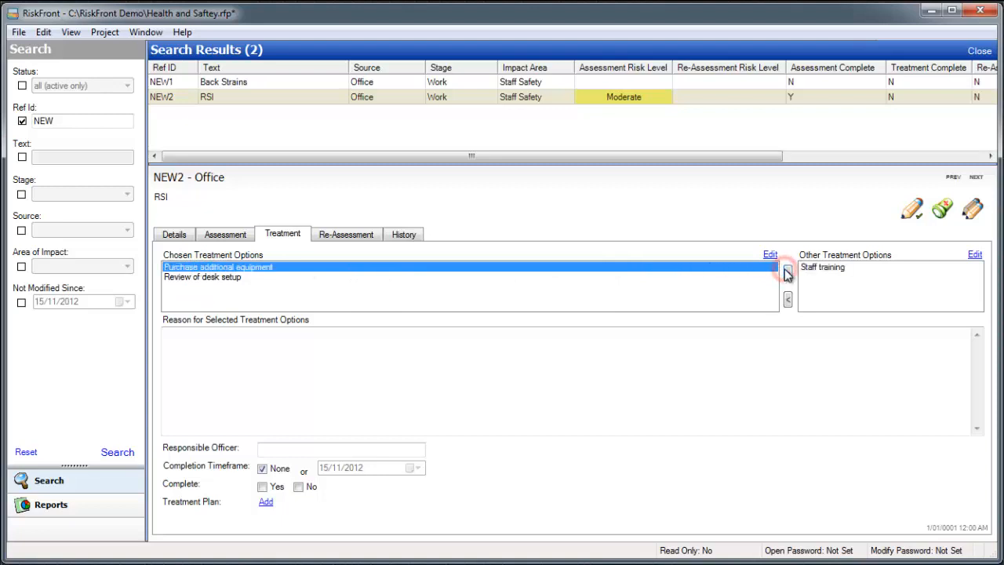
left_click(494, 353)
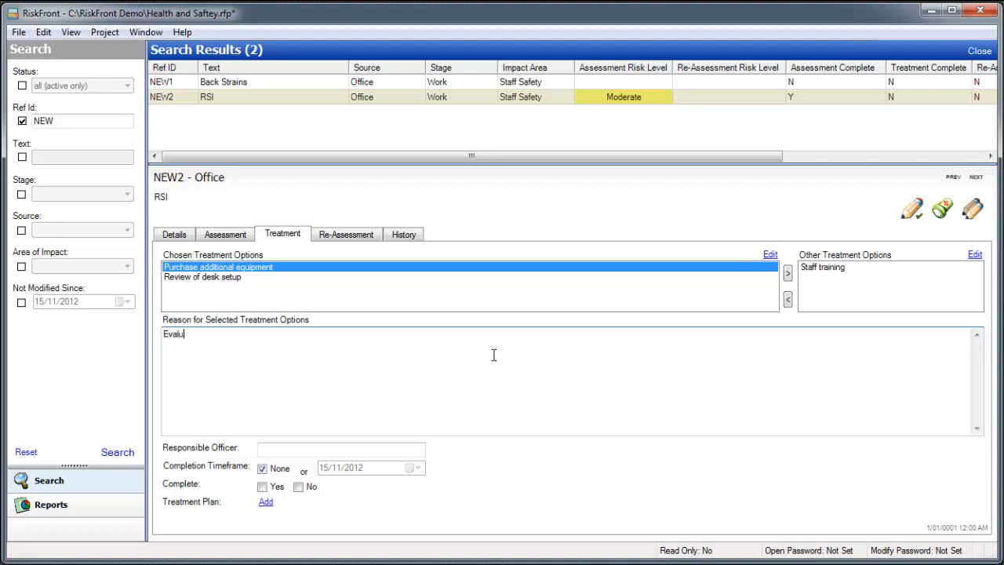
type("Evaluated various options after l")
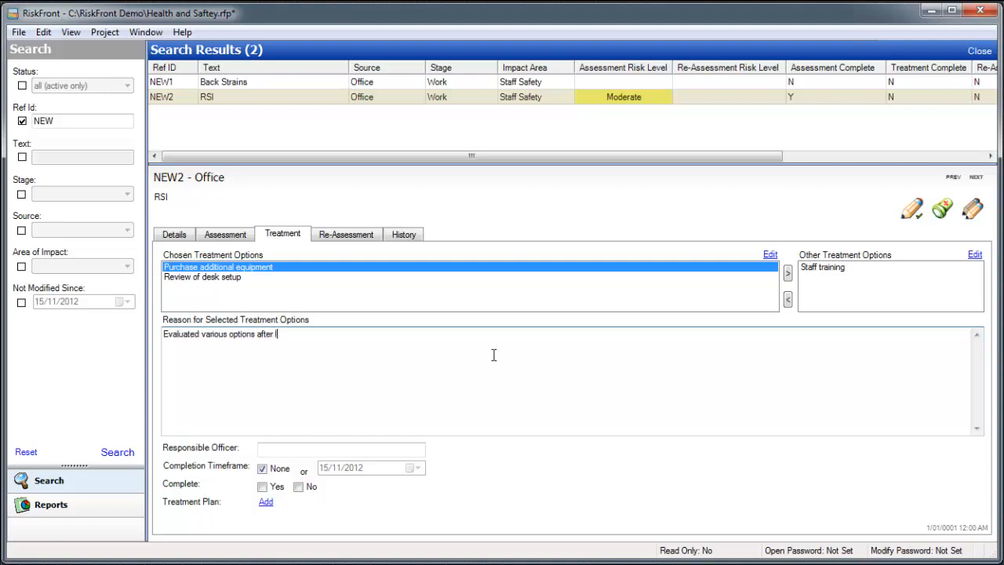
type("engthy discussion with safety officers")
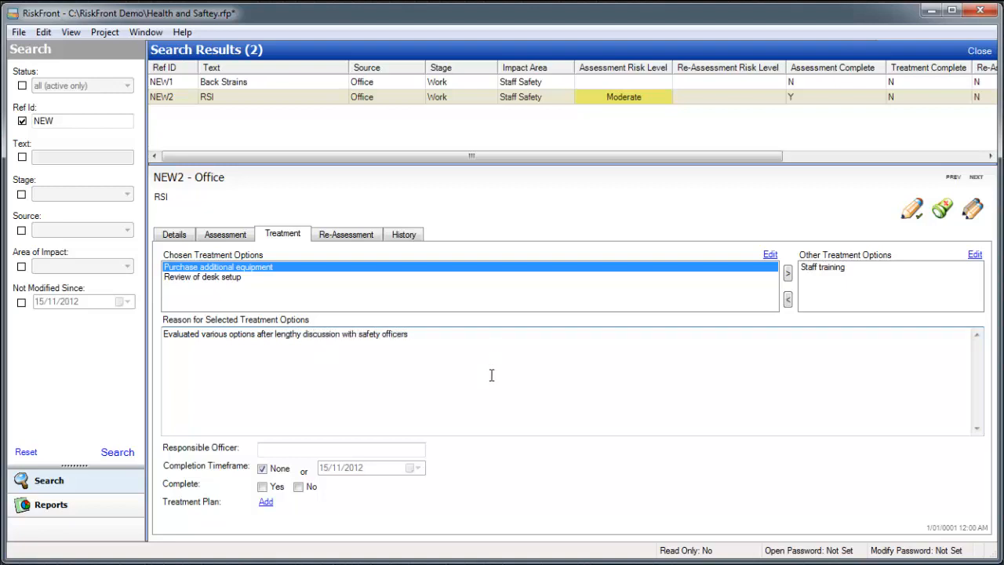
Enter the responsible officer's name, set the treatment's completion timeframe to 13/12/2012 and mark it as not complete
left_click(418, 447)
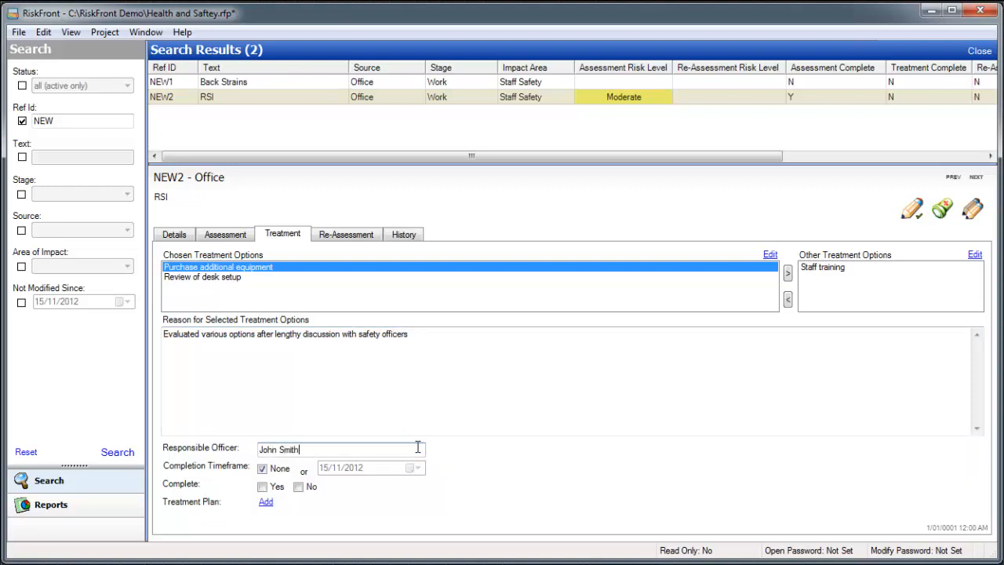
left_click(262, 469)
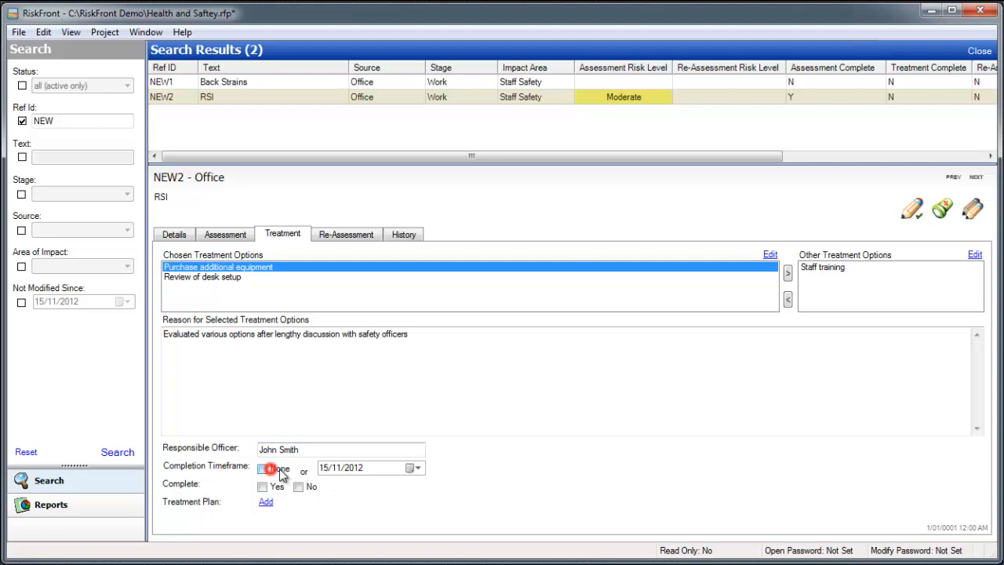
left_click(409, 468)
left_click(475, 487)
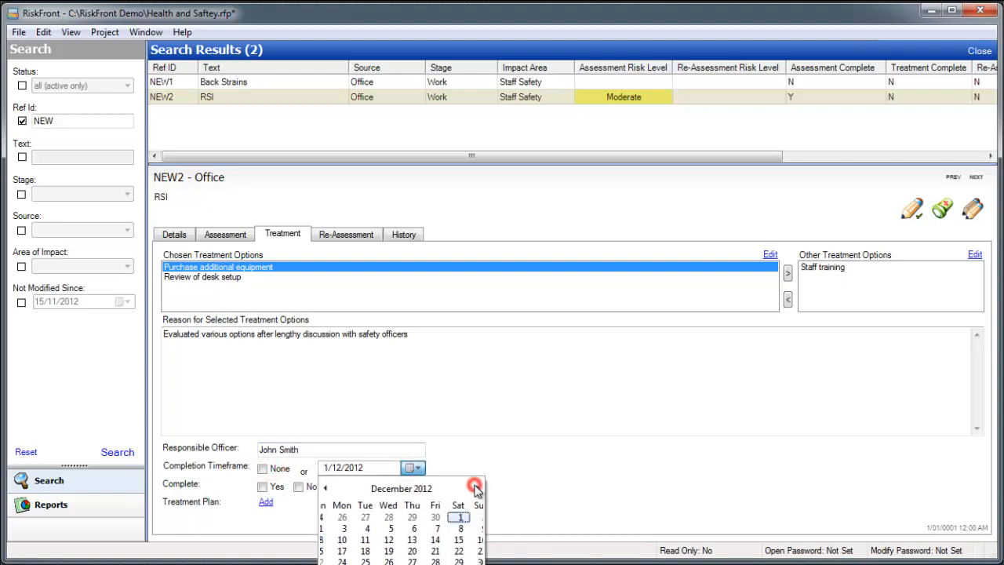
left_click(401, 541)
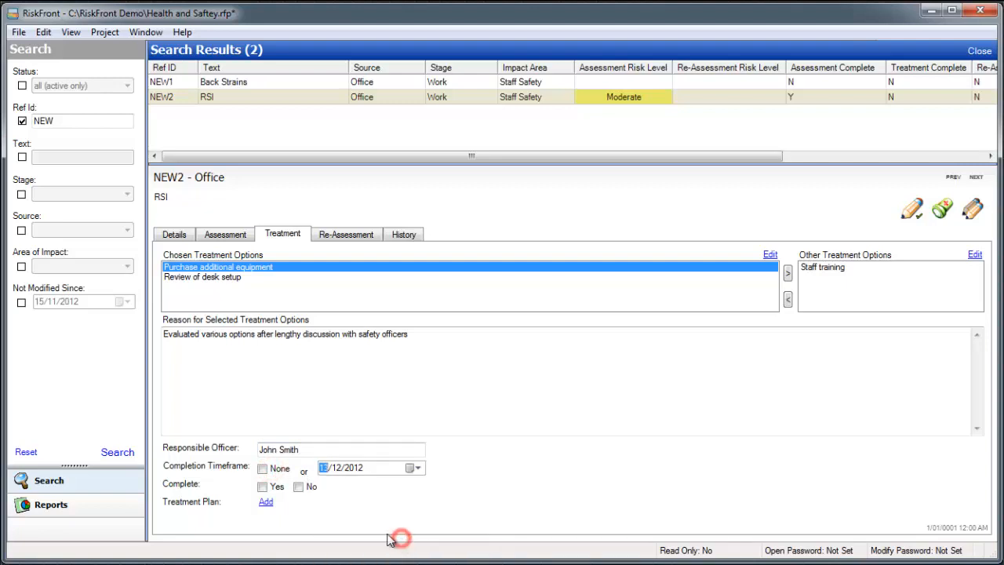
left_click(298, 487)
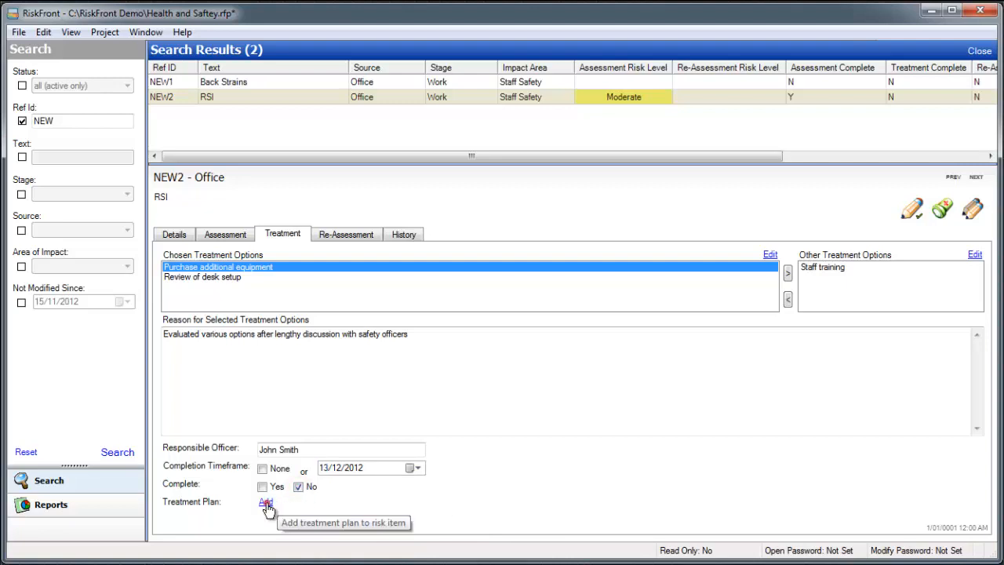
Attach the file RSI-Treatment.pdf as the RSI risk's treatment plan
left_click(266, 503)
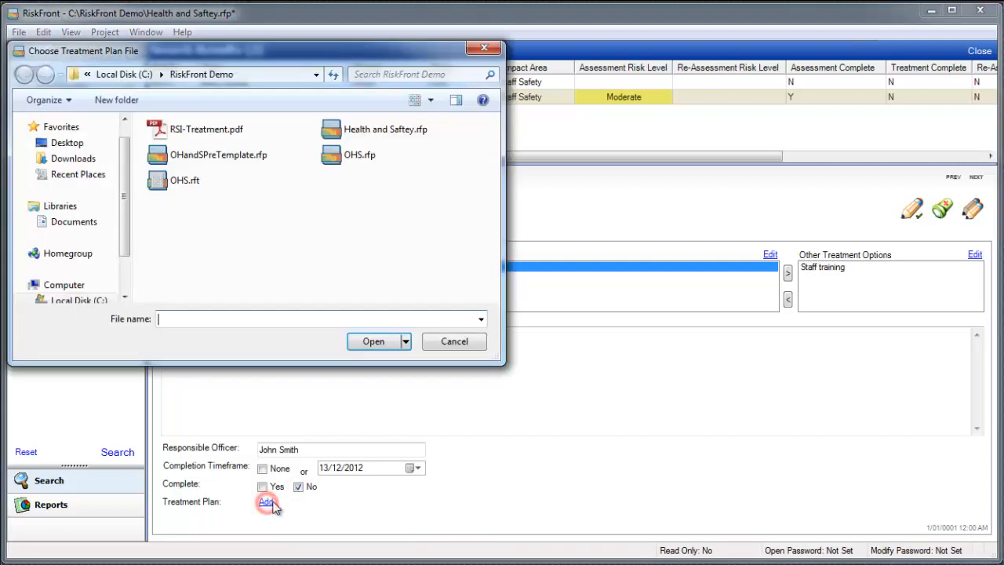
left_click(249, 129)
left_click(374, 340)
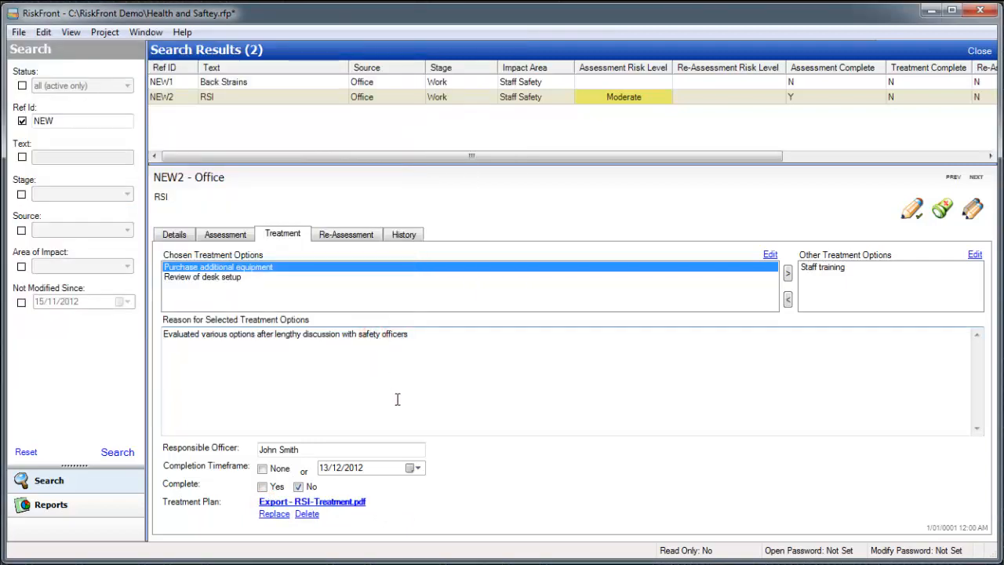
Re-assess the RSI risk with likelihood Unlikely and consequence Minor, and view its change history
left_click(343, 237)
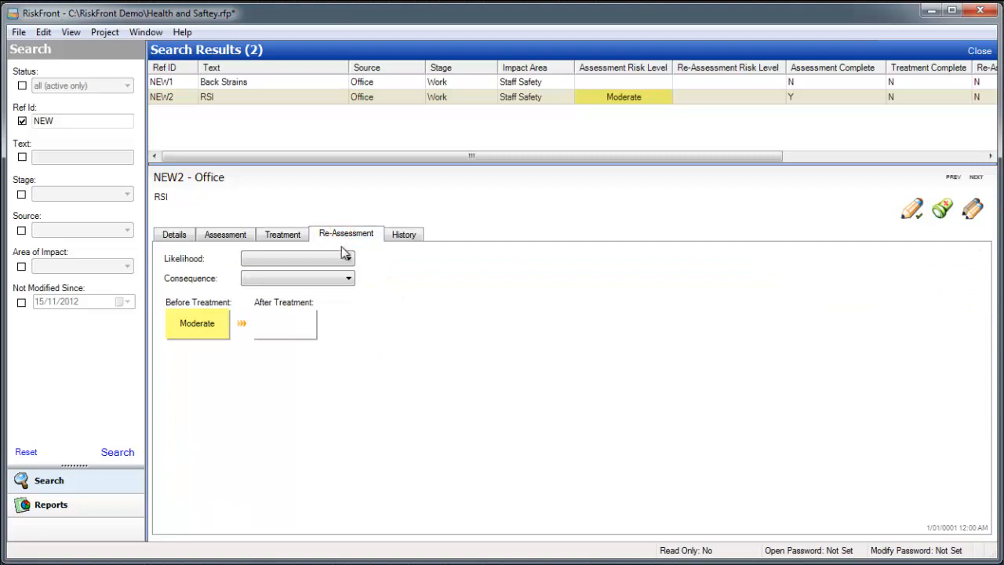
left_click(339, 259)
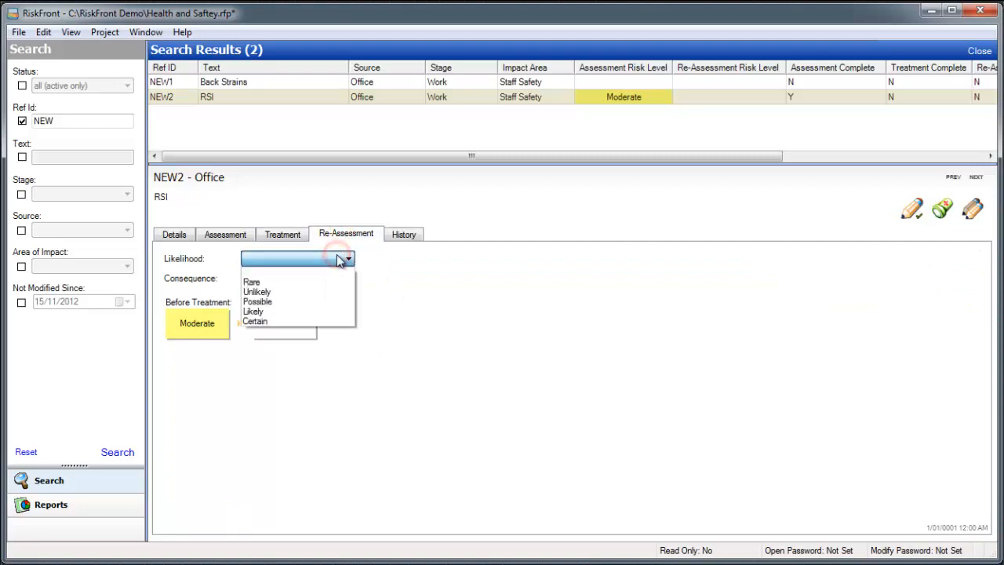
left_click(322, 292)
left_click(318, 280)
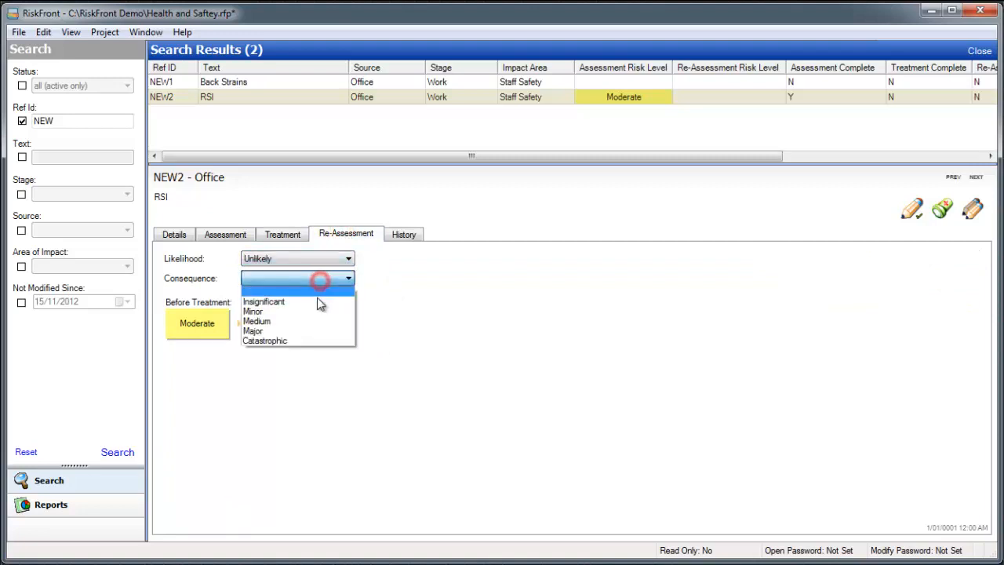
left_click(313, 312)
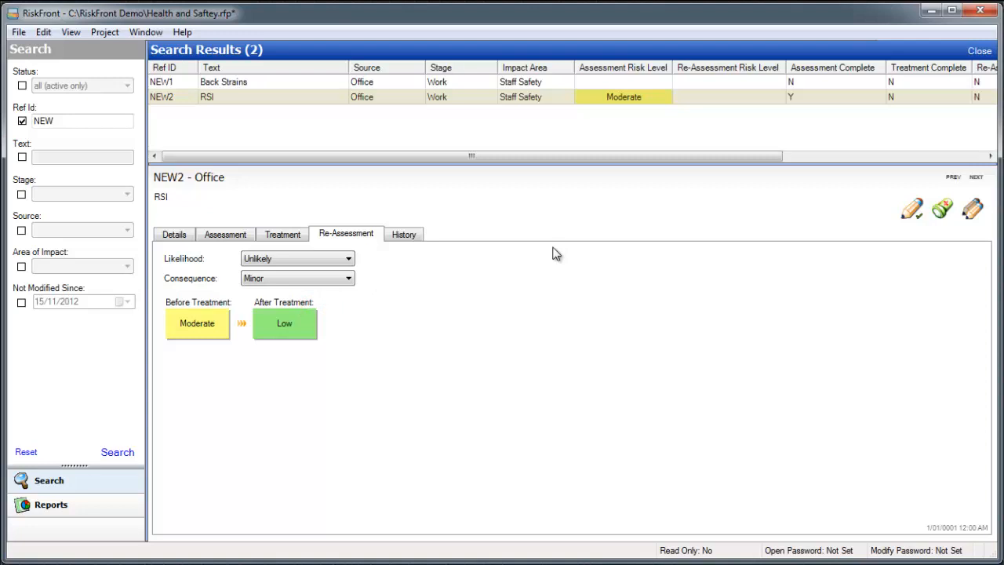
left_click(420, 234)
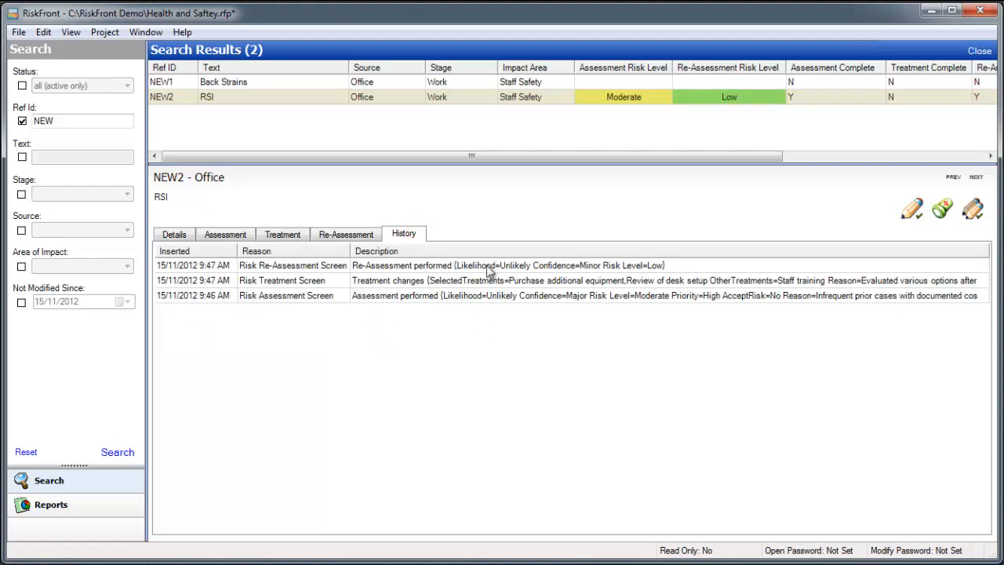
Generate the Project Summary Report, read it through to the totals, and view the Risk Item Summary report's options
left_click(979, 50)
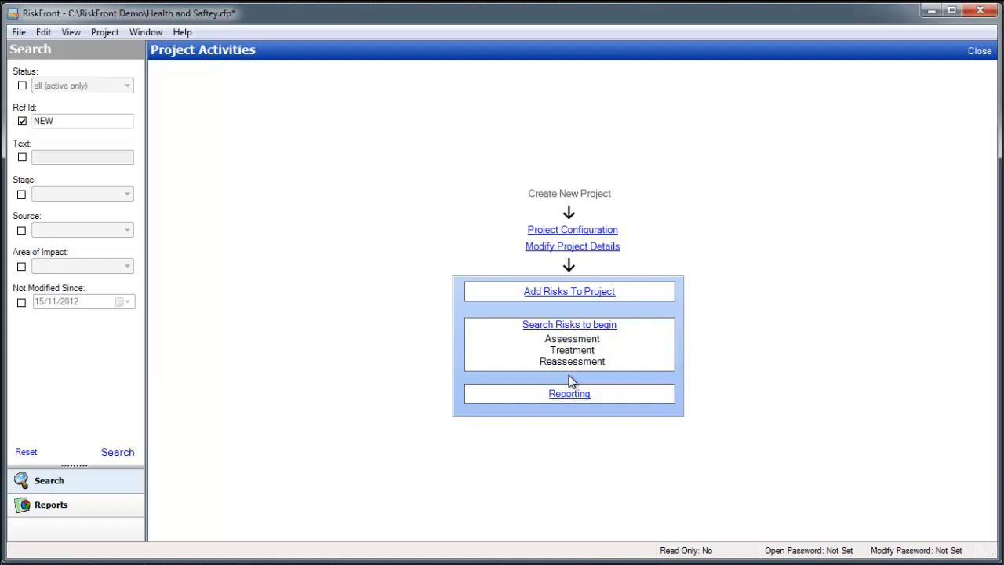
left_click(572, 395)
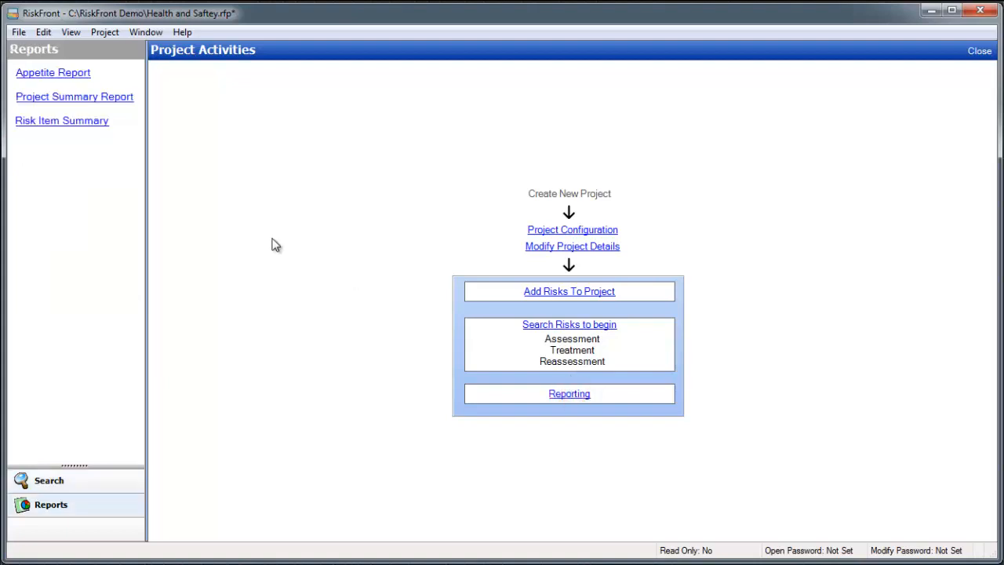
left_click(112, 100)
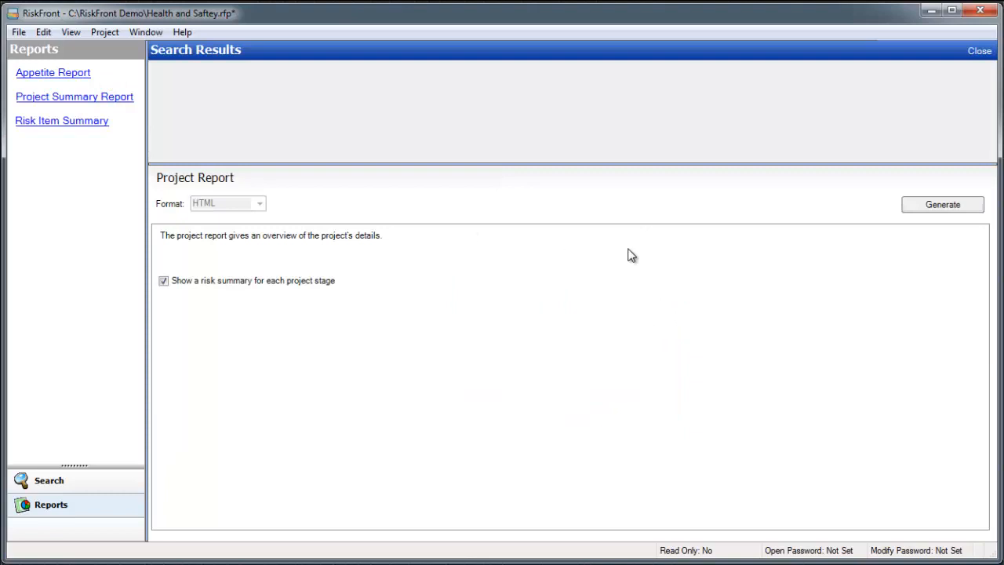
left_click(969, 195)
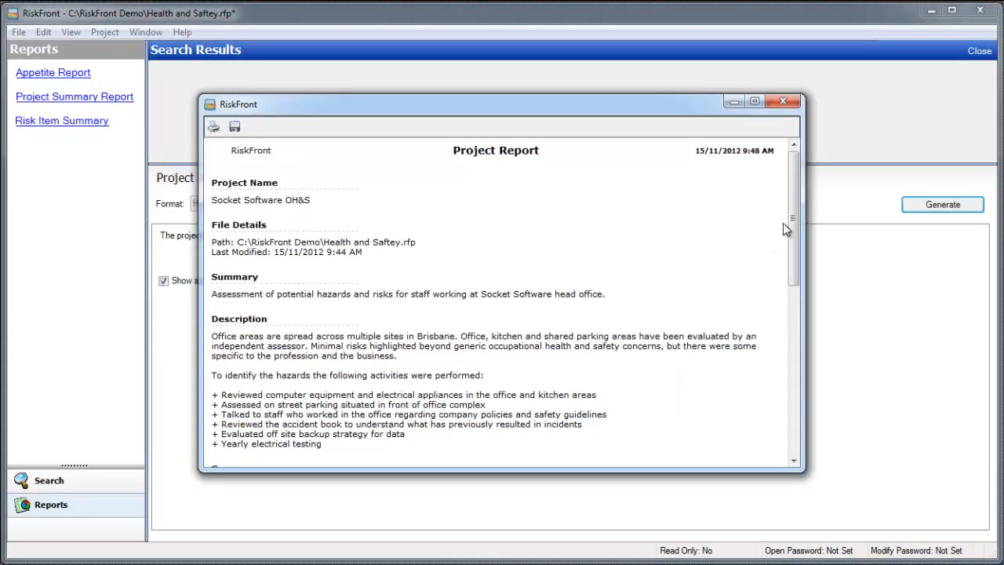
left_click_drag(789, 218, 774, 396)
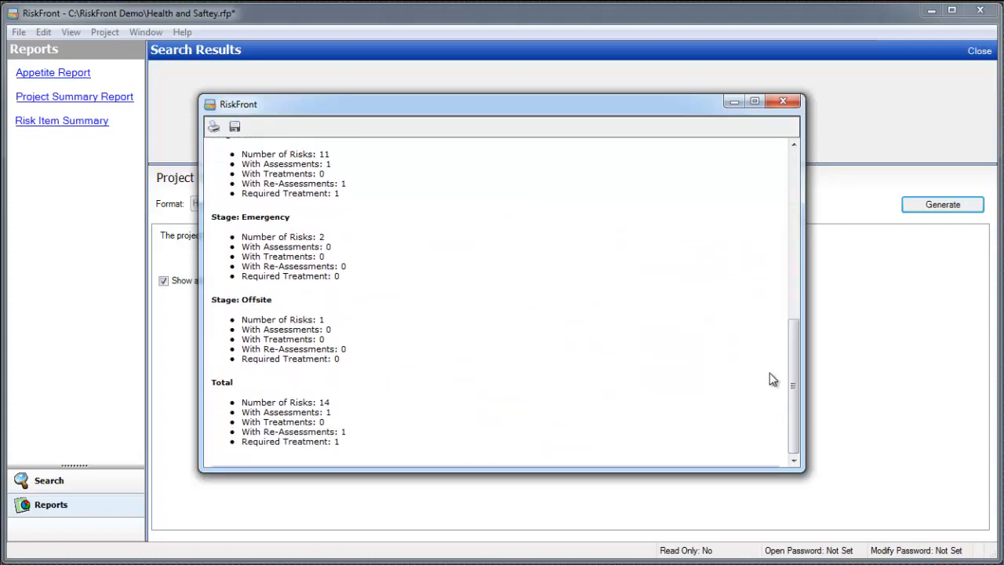
left_click(788, 108)
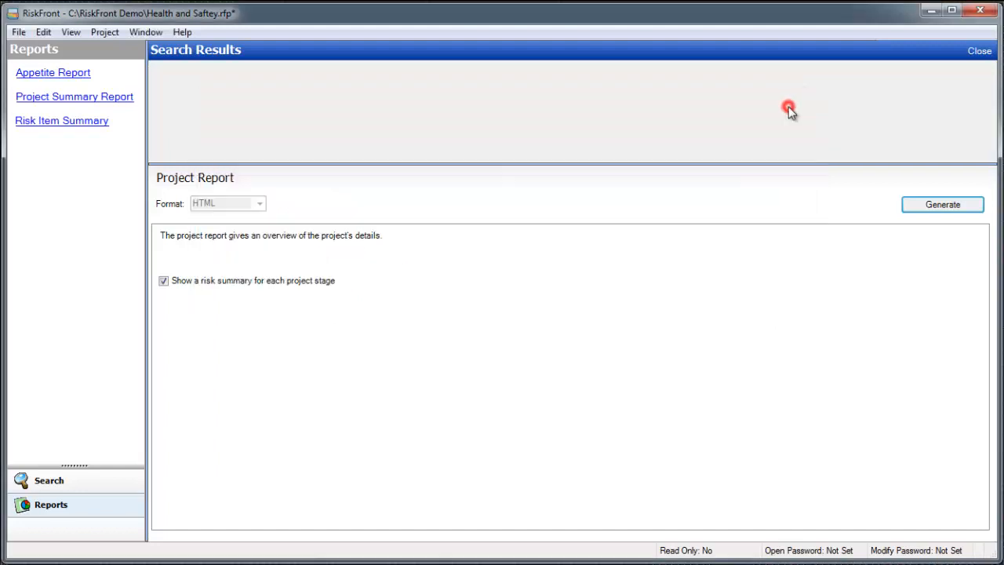
left_click(96, 120)
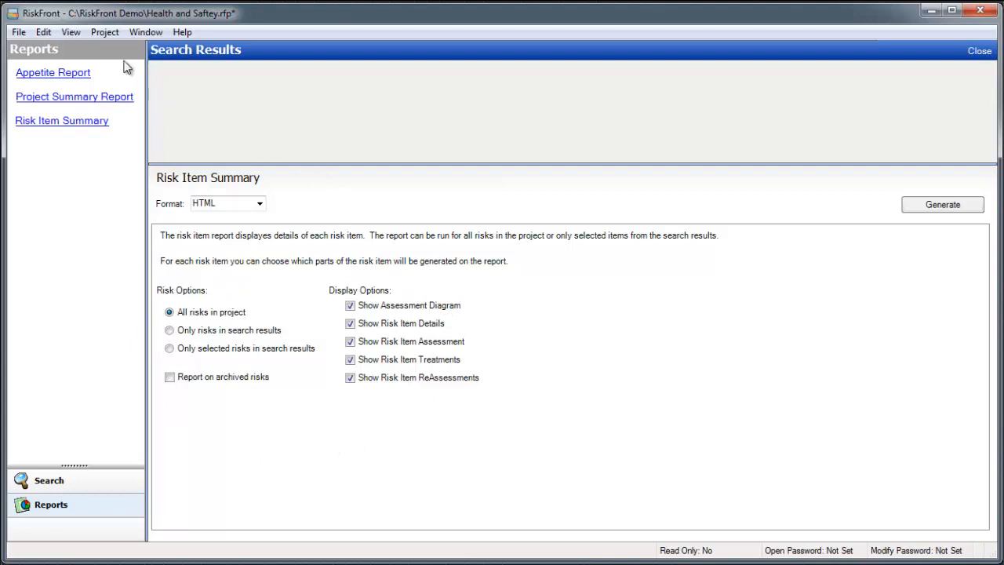
Open the project's security settings
left_click(105, 33)
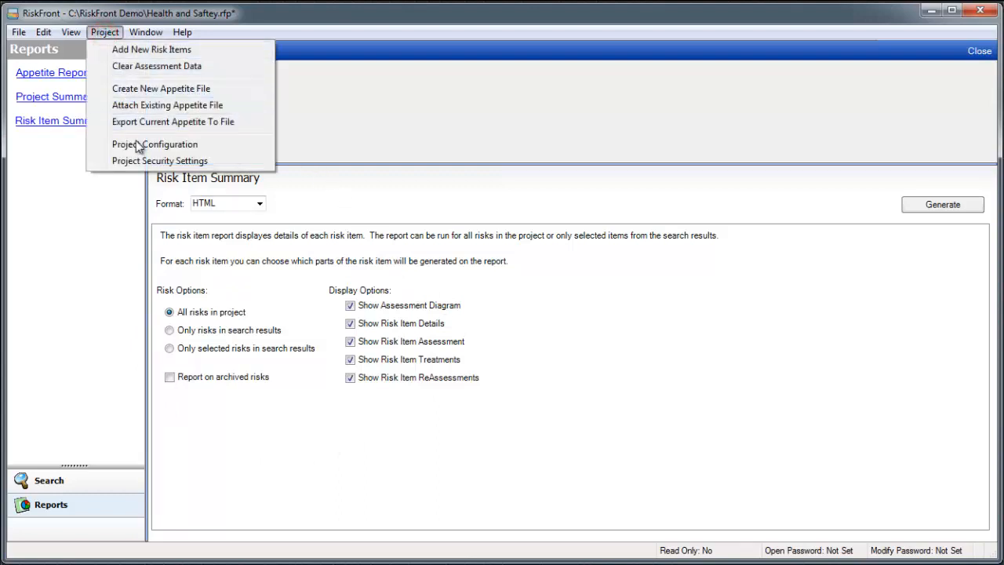
left_click(137, 161)
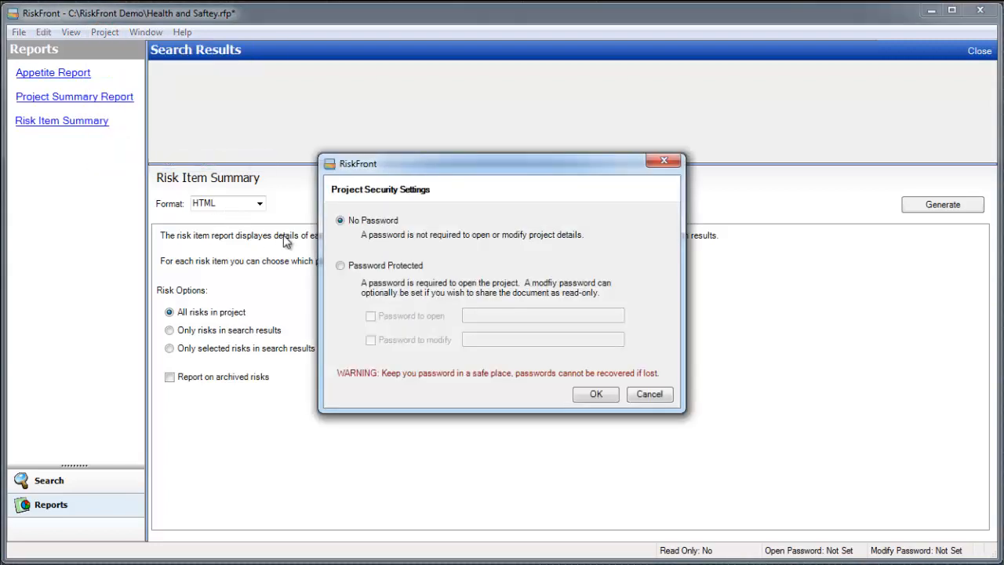